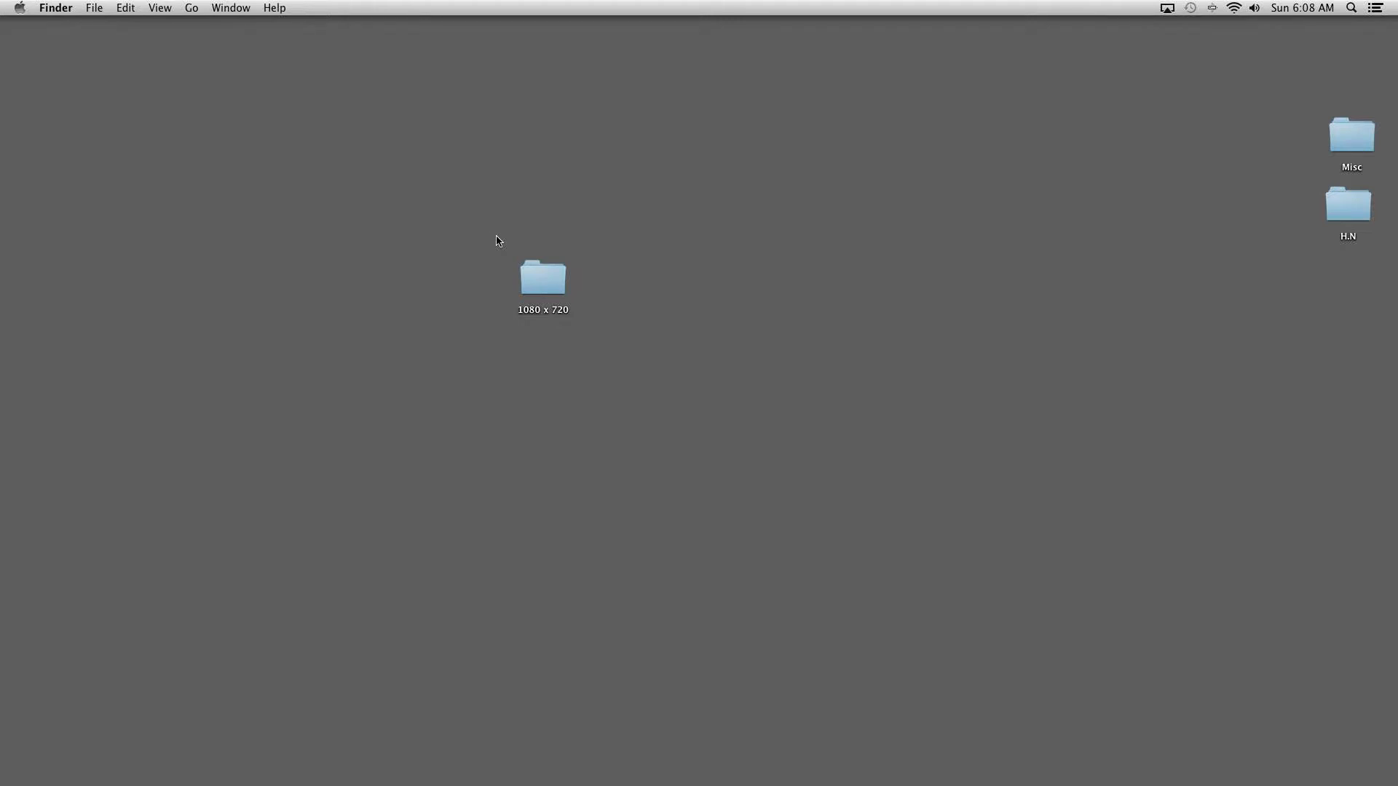
- Move the "1080 x 720" folder to just below the H.N folder on the desktop
drag(552, 274, 609, 283)
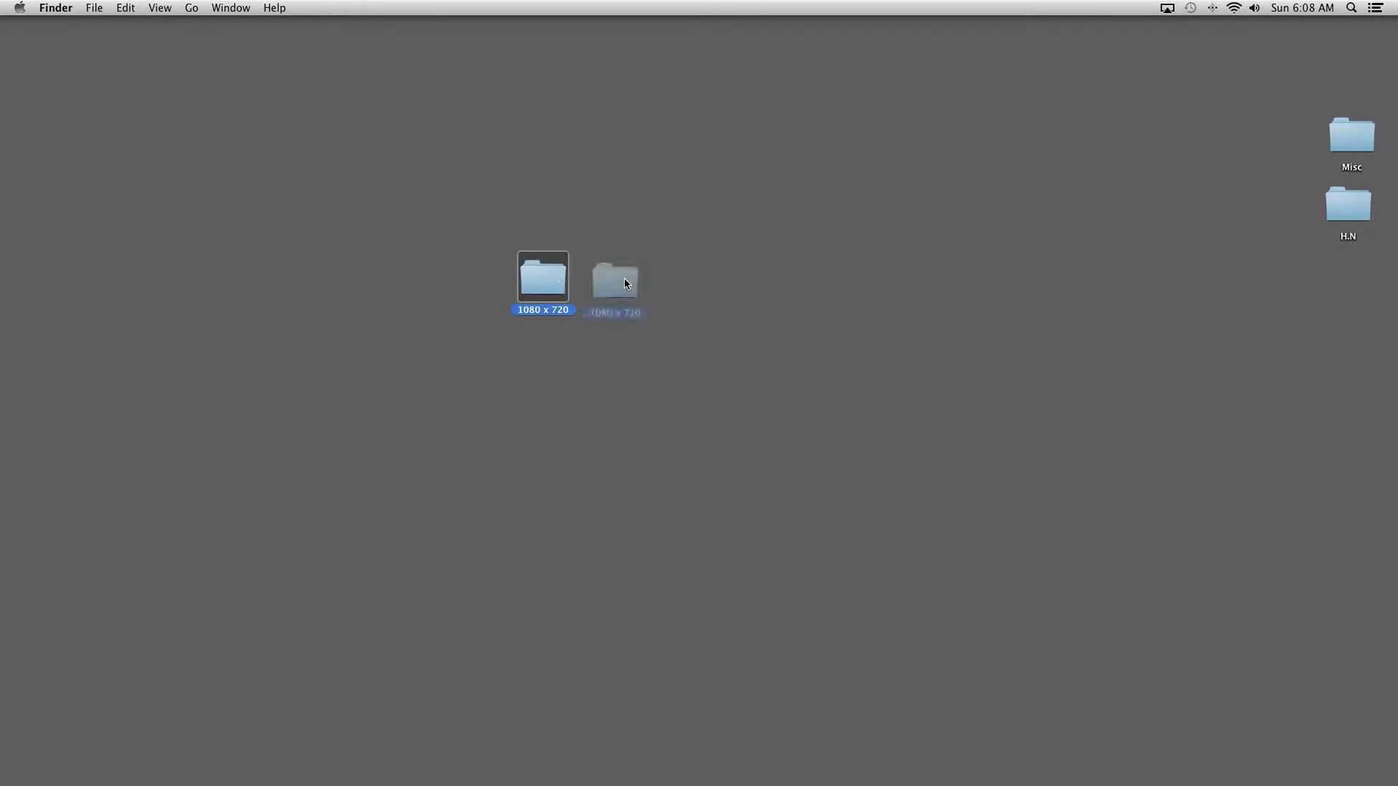
drag(1293, 299, 1294, 298)
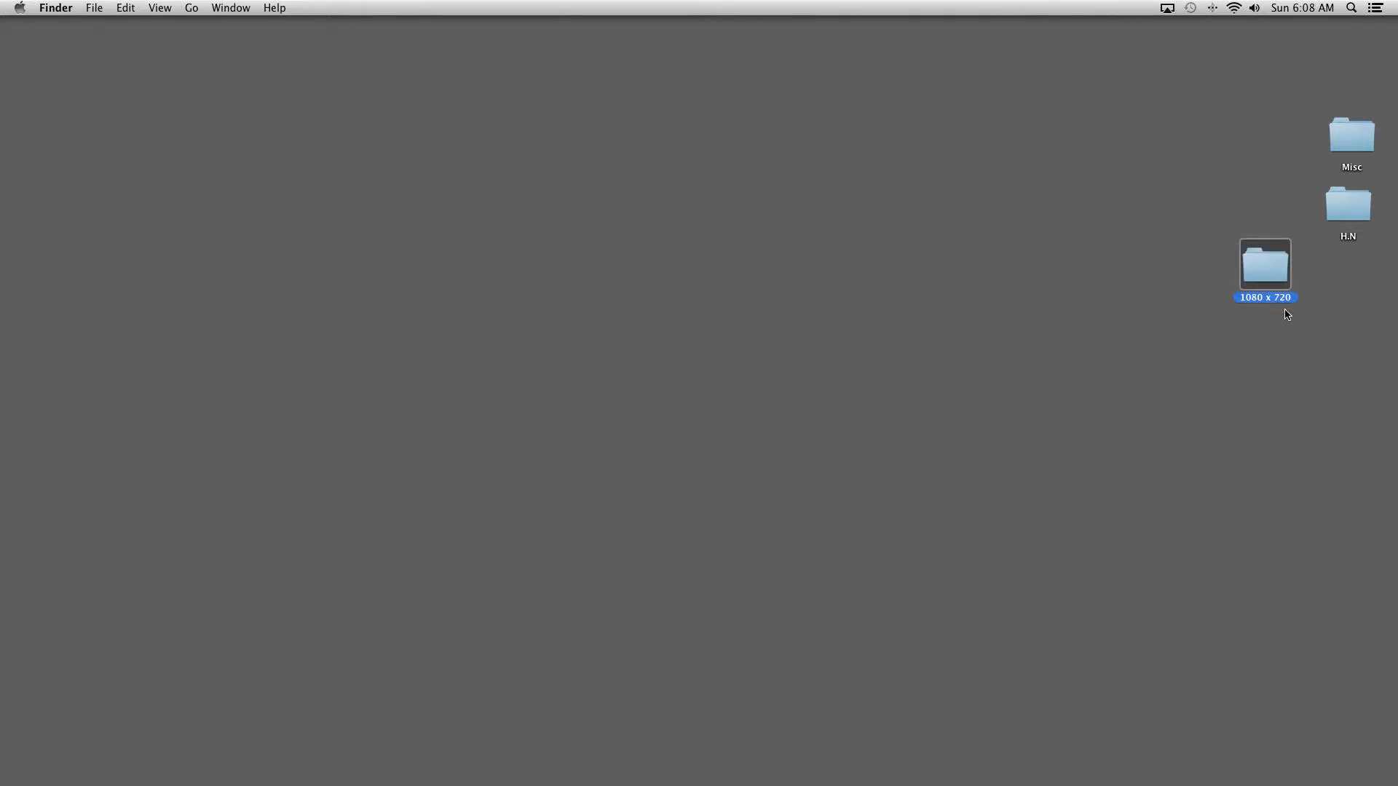
drag(1273, 274, 1296, 304)
click(1315, 376)
- Launch Adobe Premiere Pro CS5.5 and start a new project
mouse_move(765, 759)
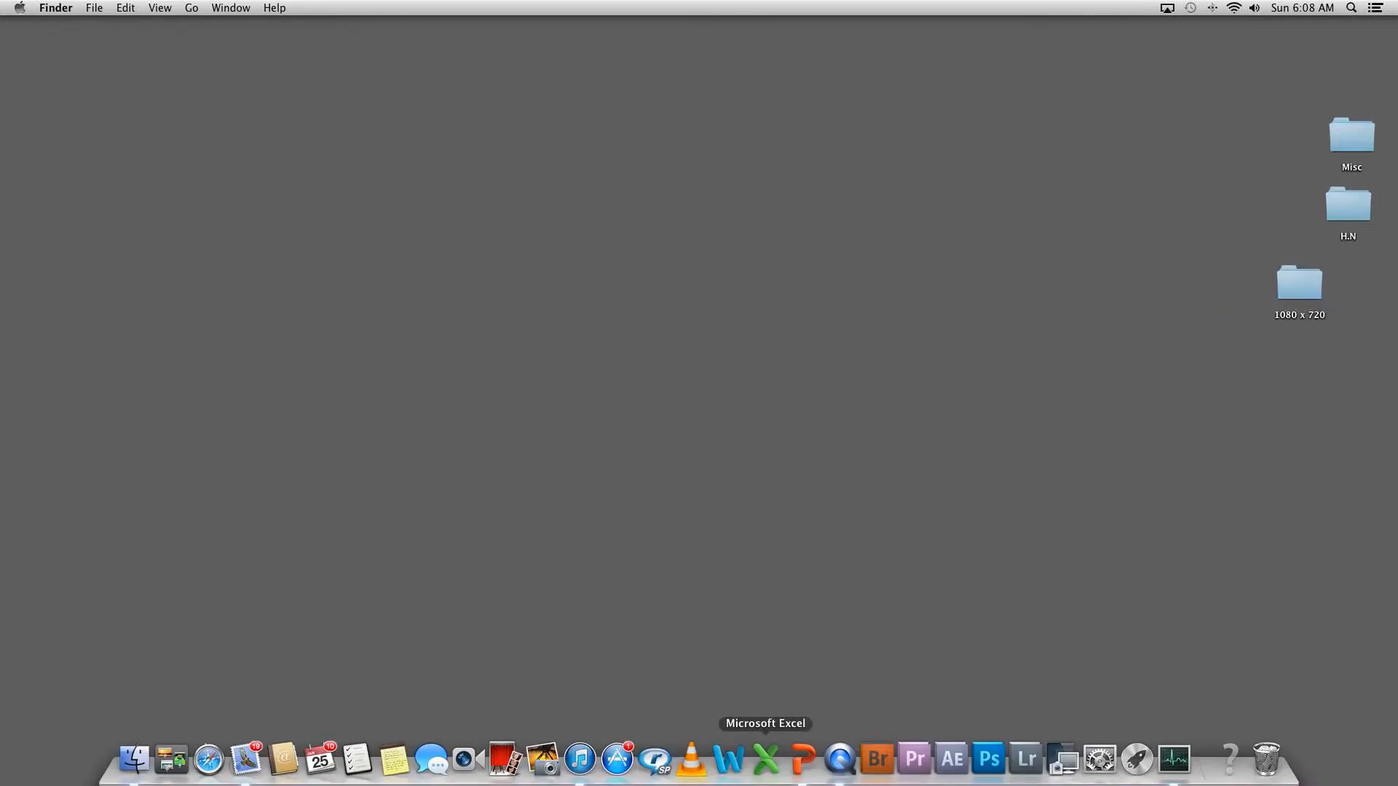
click(917, 769)
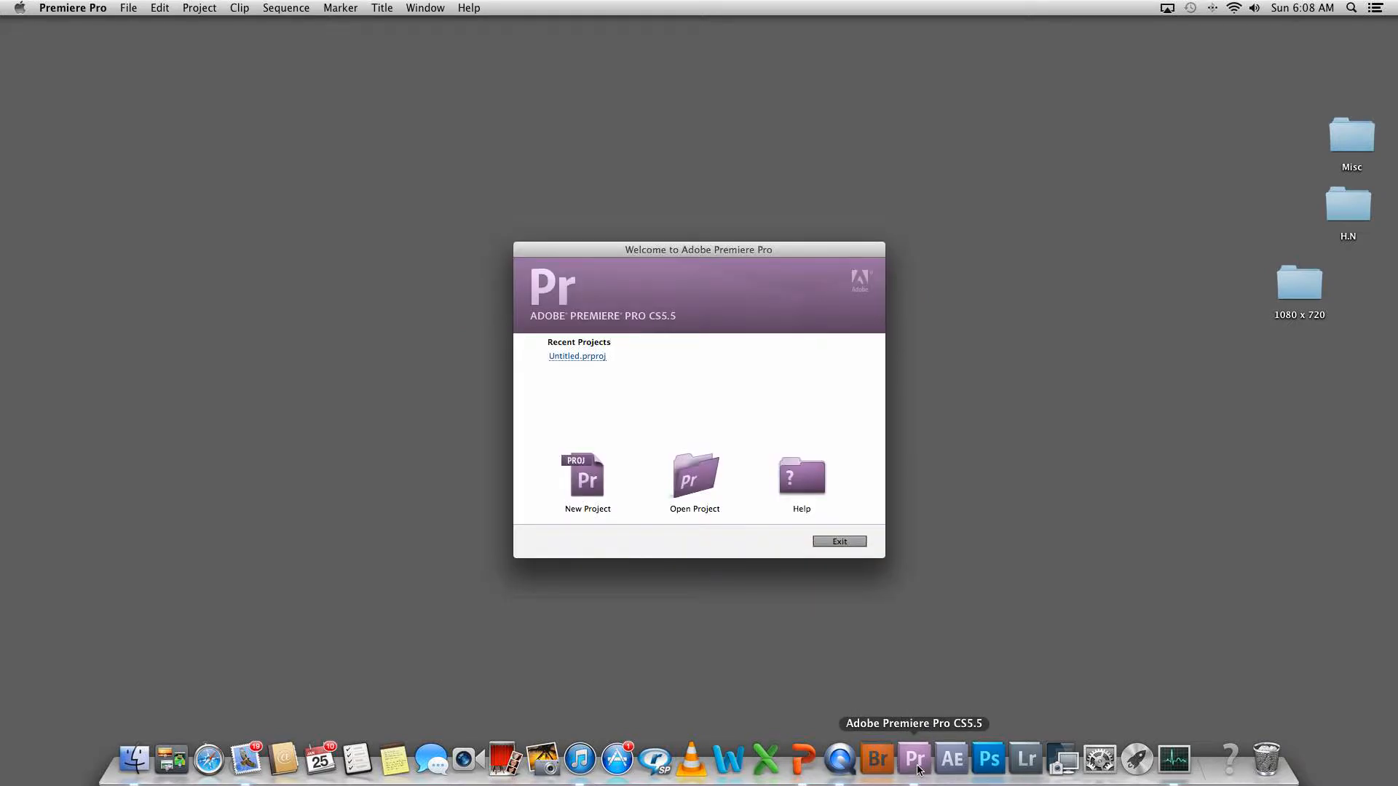
click(596, 483)
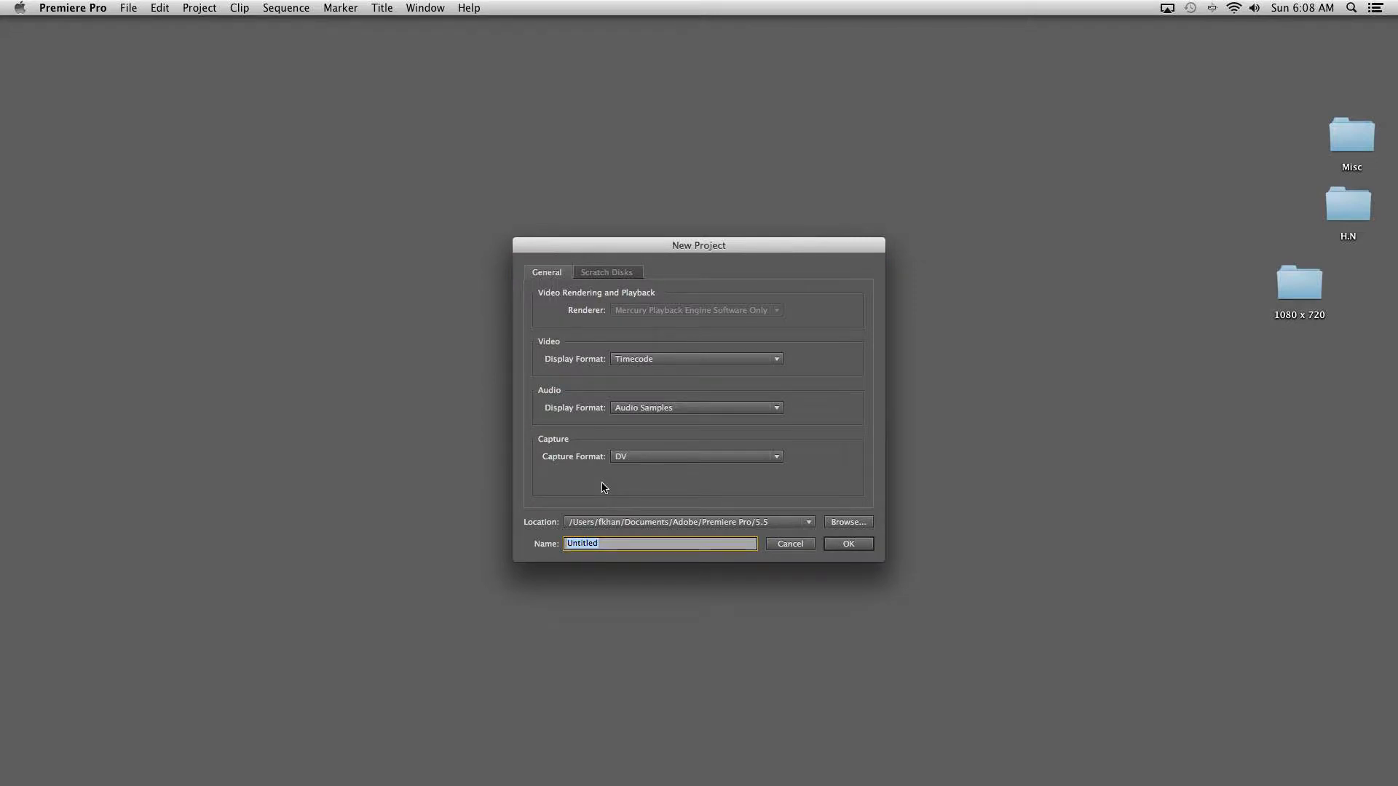
- Set the new project's save location to the Desktop
click(859, 525)
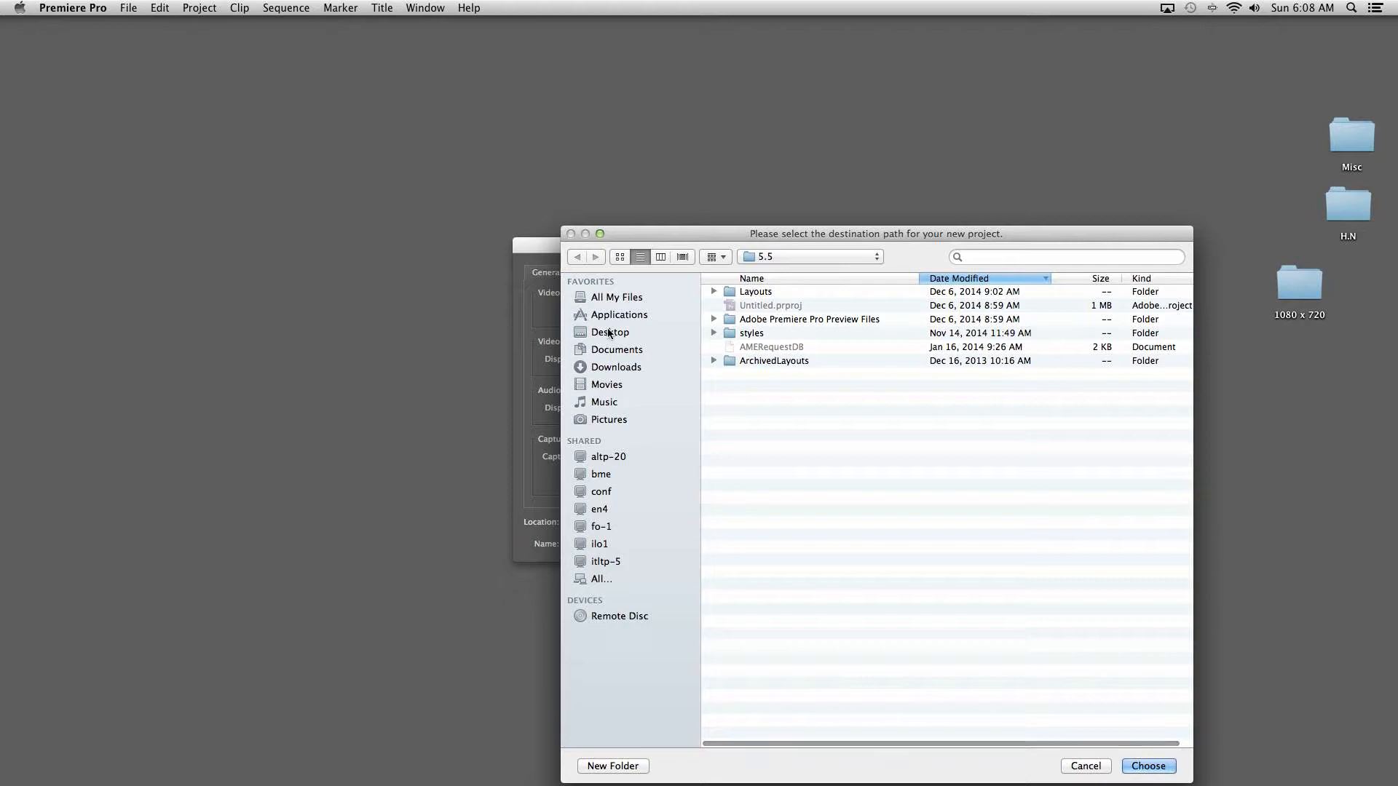
click(610, 334)
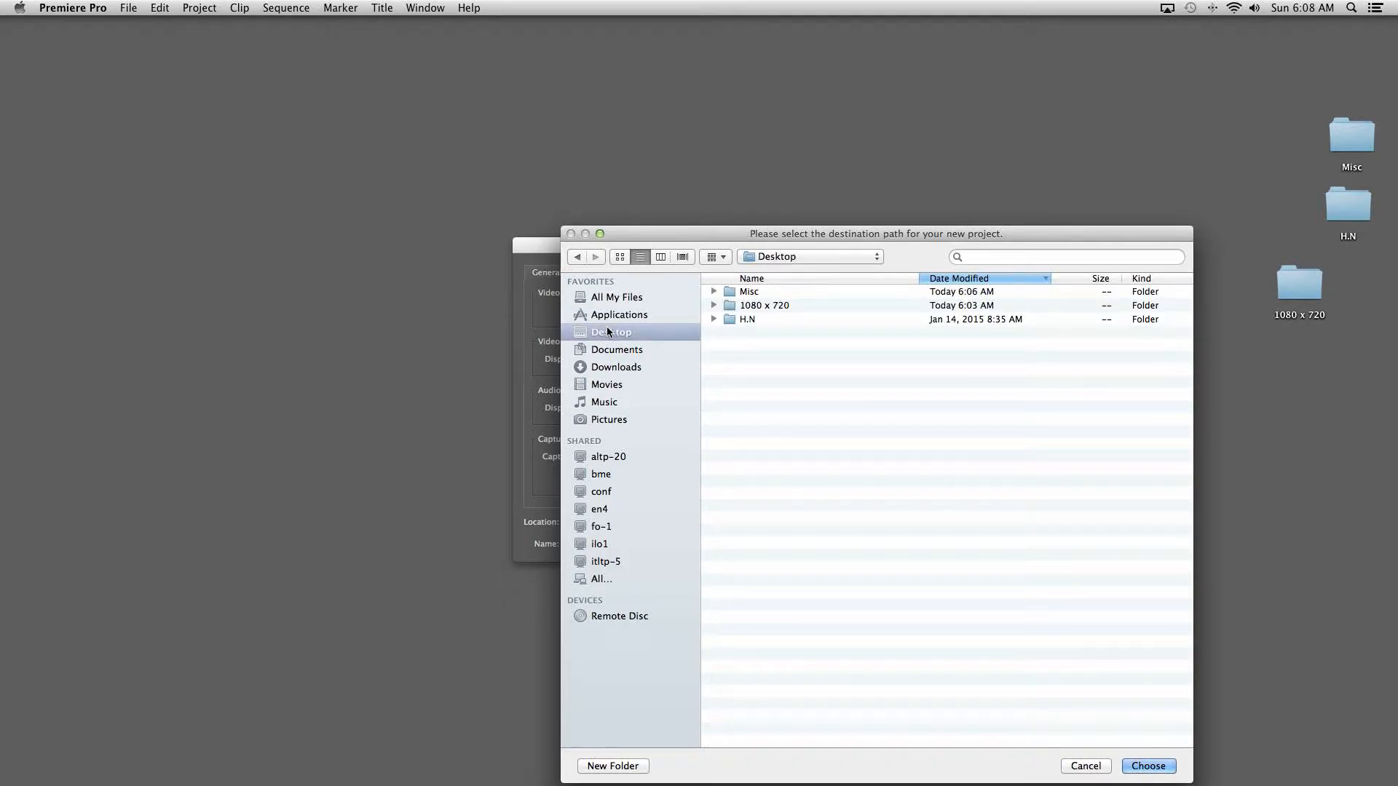
drag(662, 241, 367, 102)
click(846, 621)
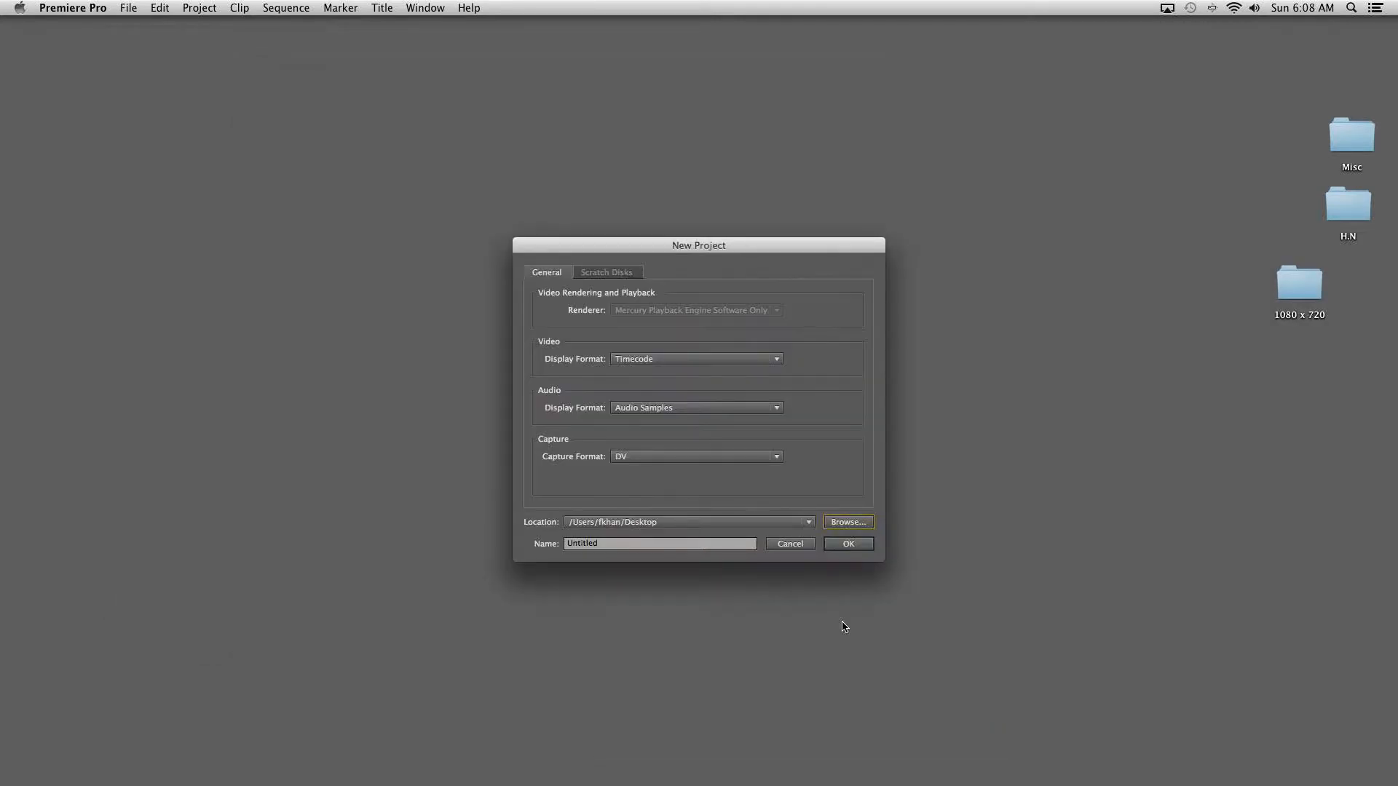
- Name the project "Mr K Test" and create it
click(602, 545)
drag(601, 546, 525, 547)
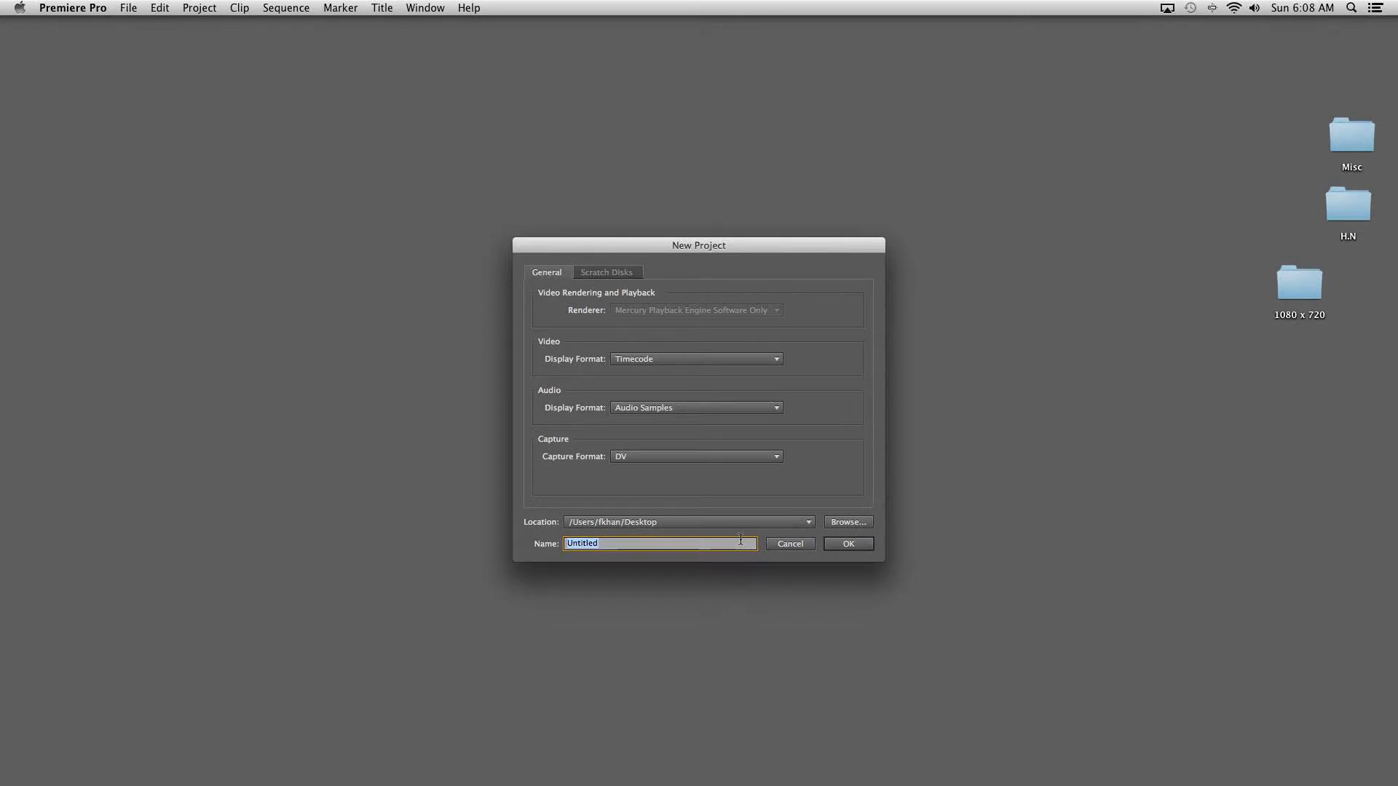
text(Mr K Test)
click(849, 545)
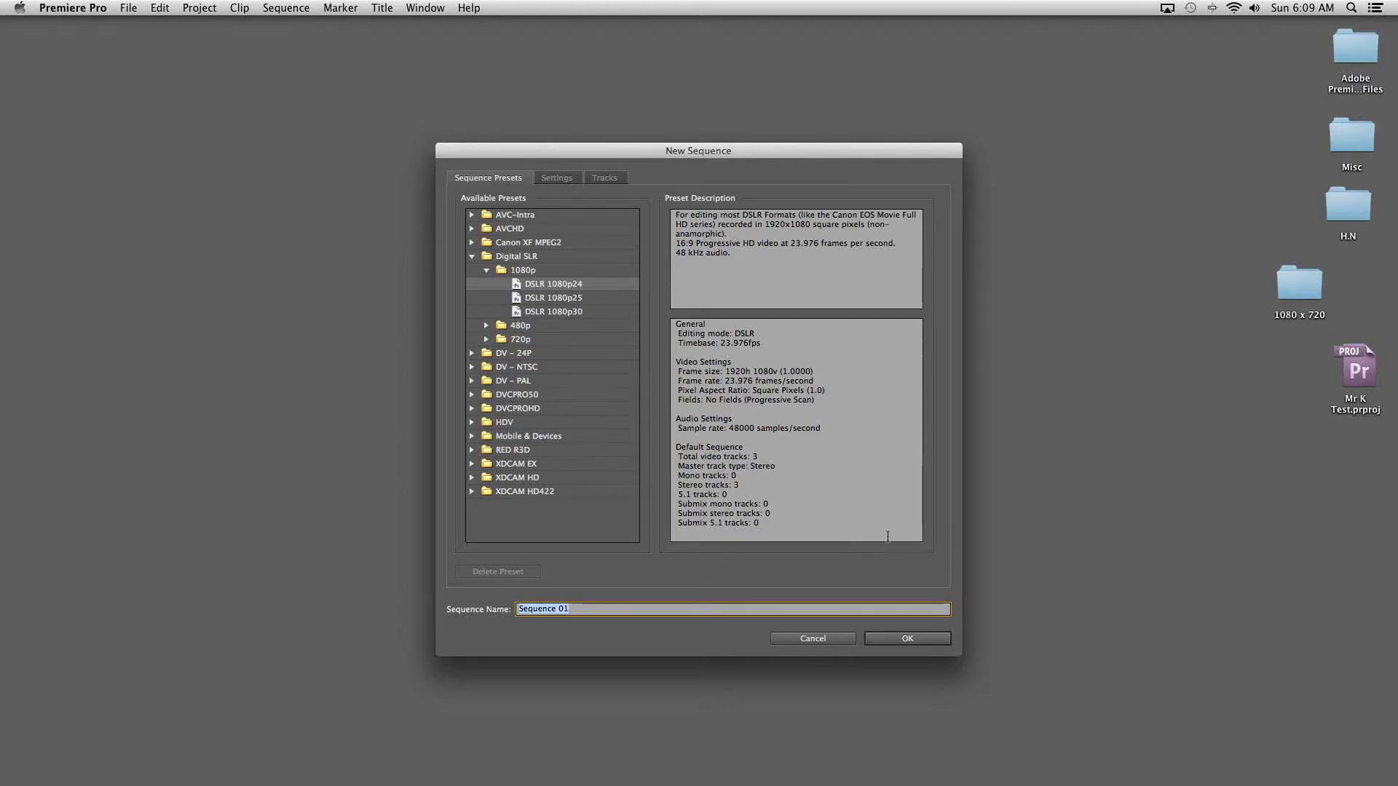
- Create Sequence 01 with the Digital SLR 720p preset DSLR 720p24
click(486, 272)
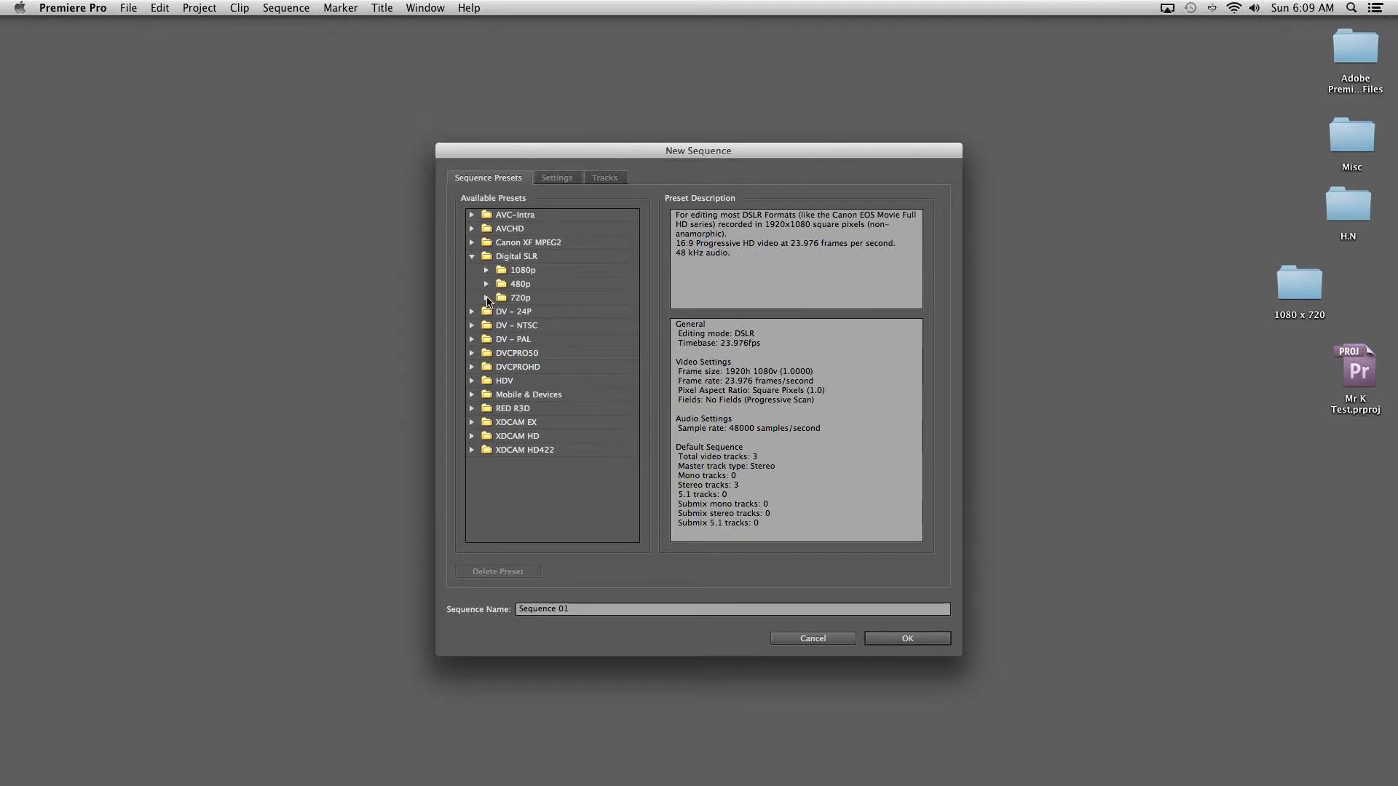
click(486, 299)
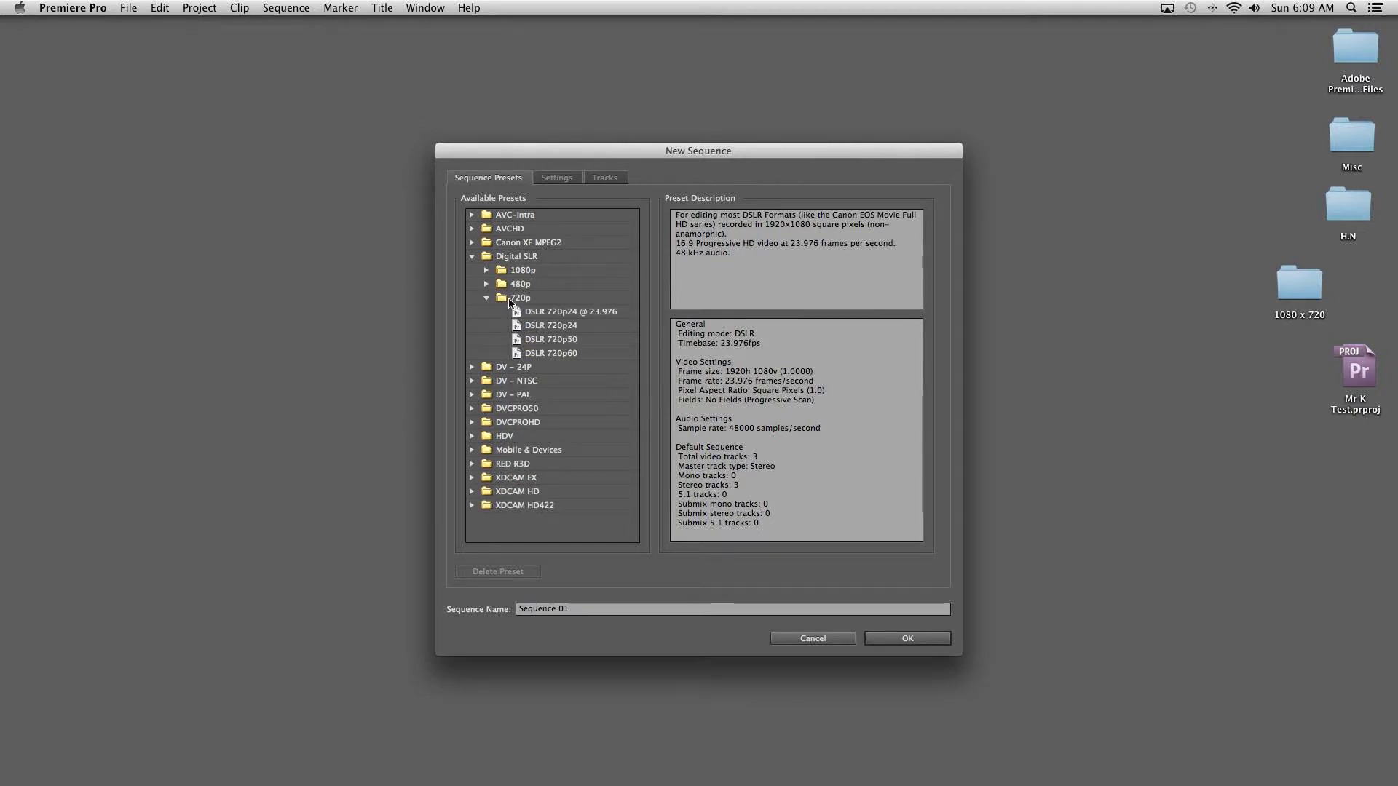
click(553, 327)
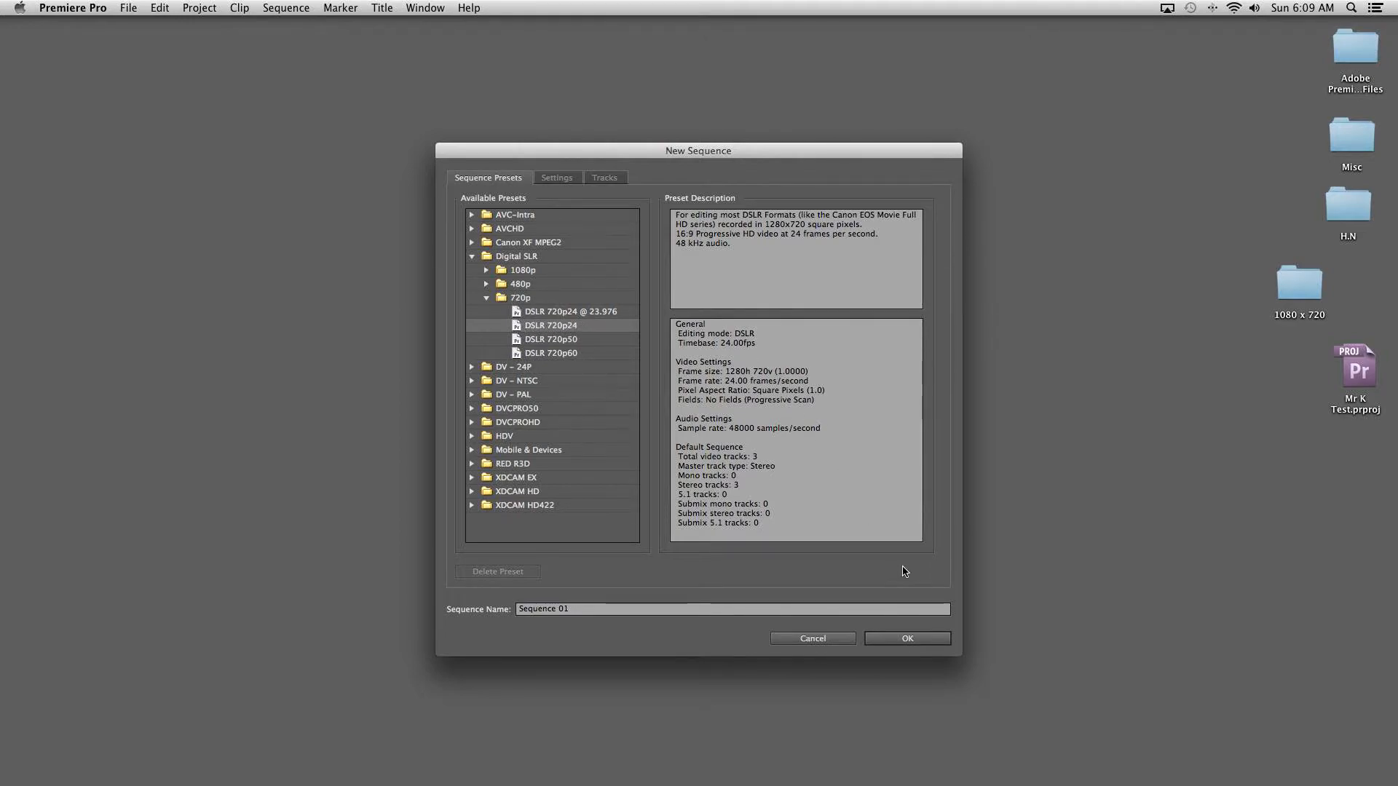
click(892, 637)
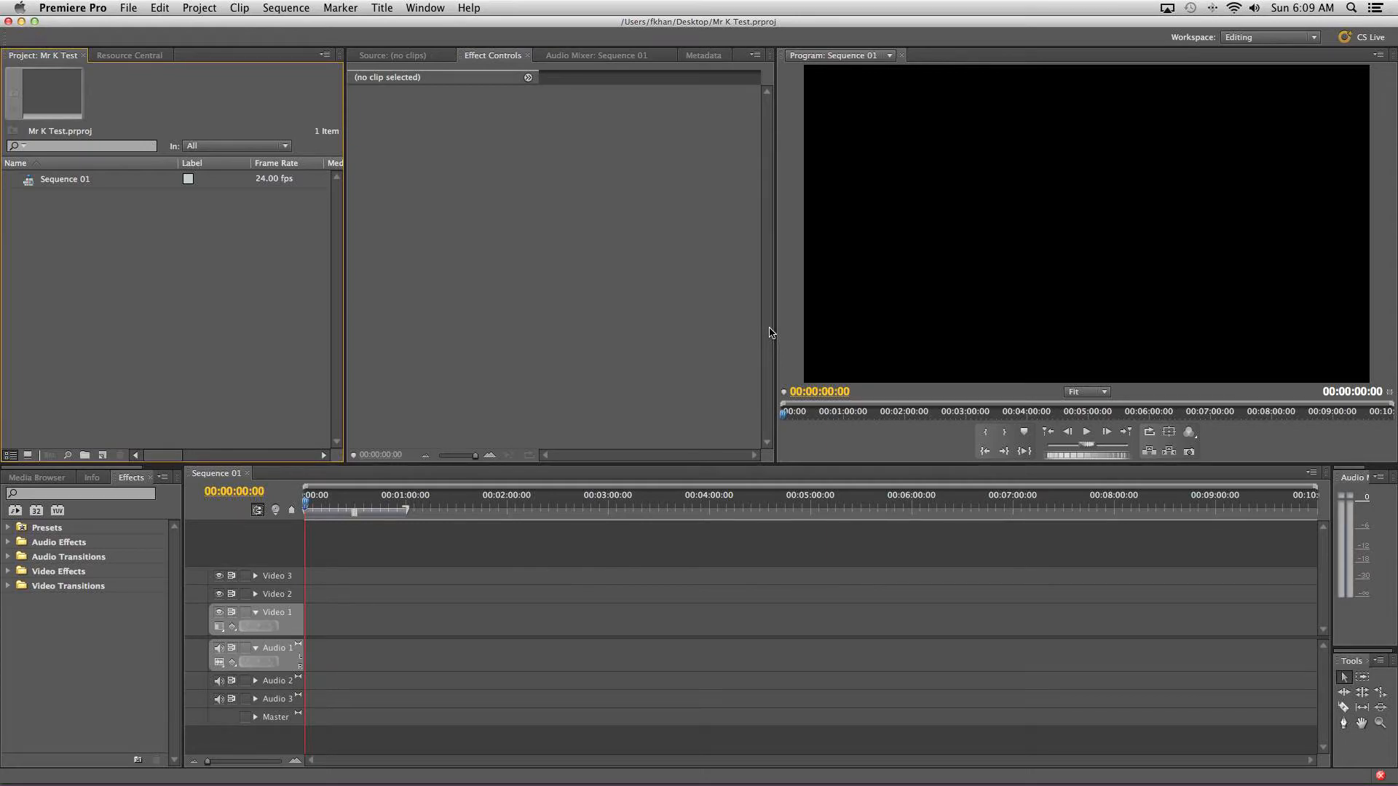
- Widen the Program monitor by narrowing the Effect Controls area, leaving the name Sequence 01 as it is
drag(774, 326, 658, 325)
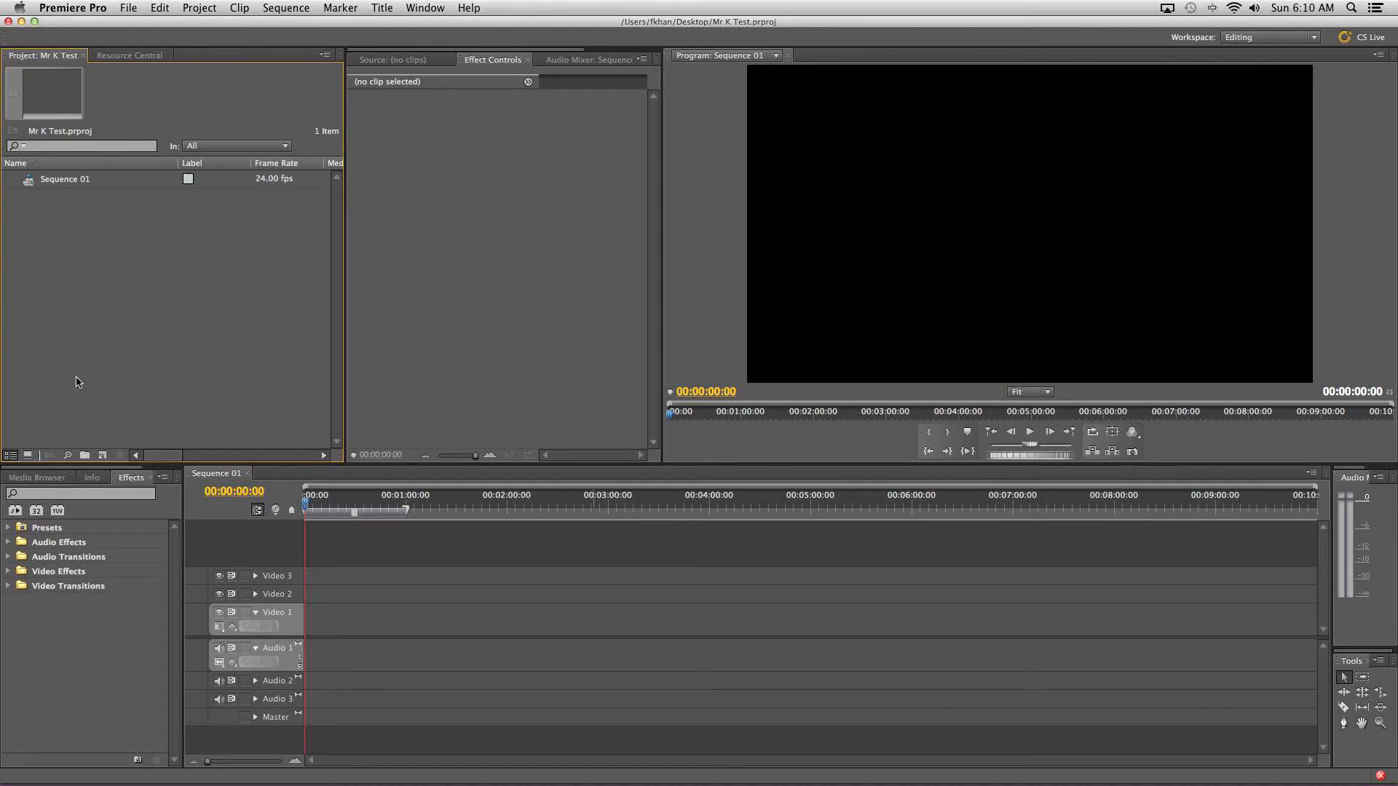
click(70, 182)
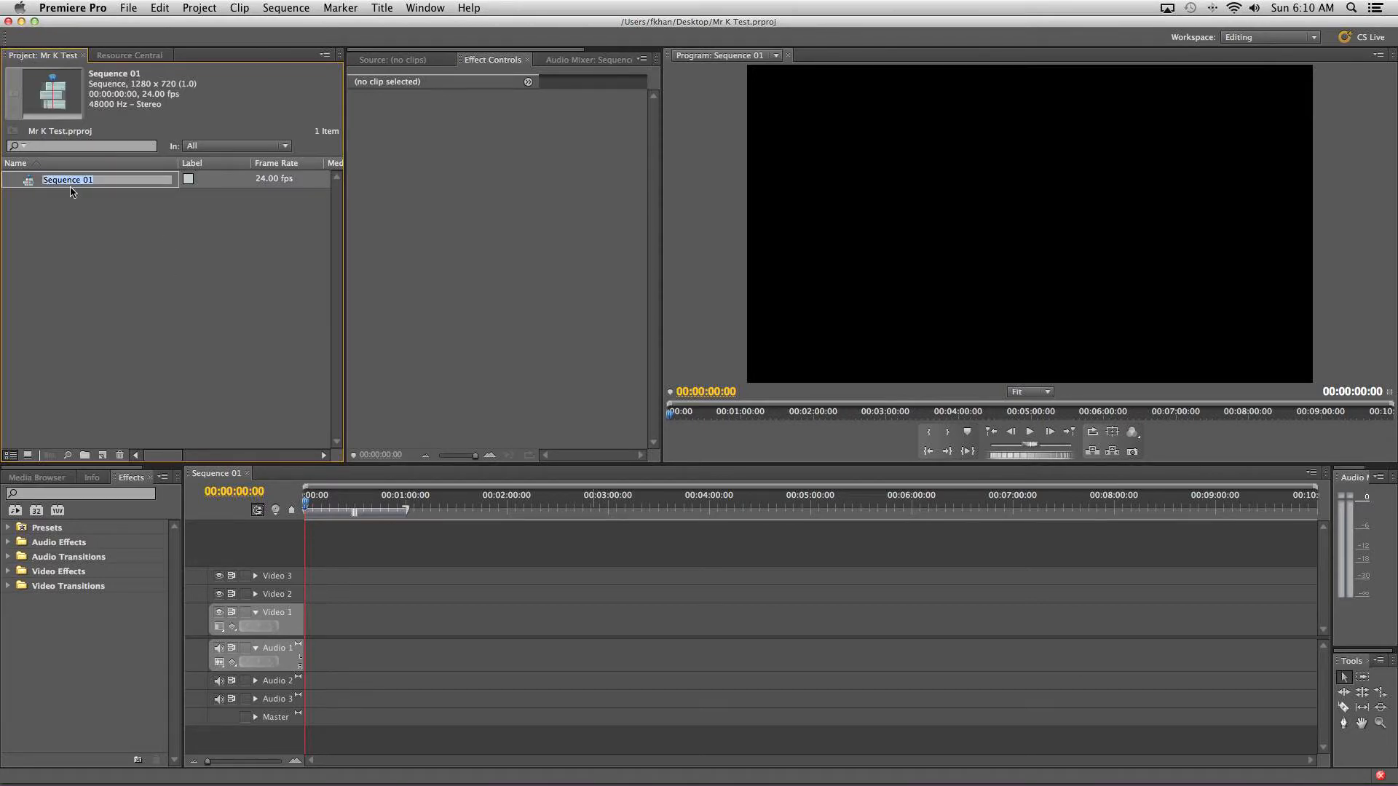
click(71, 193)
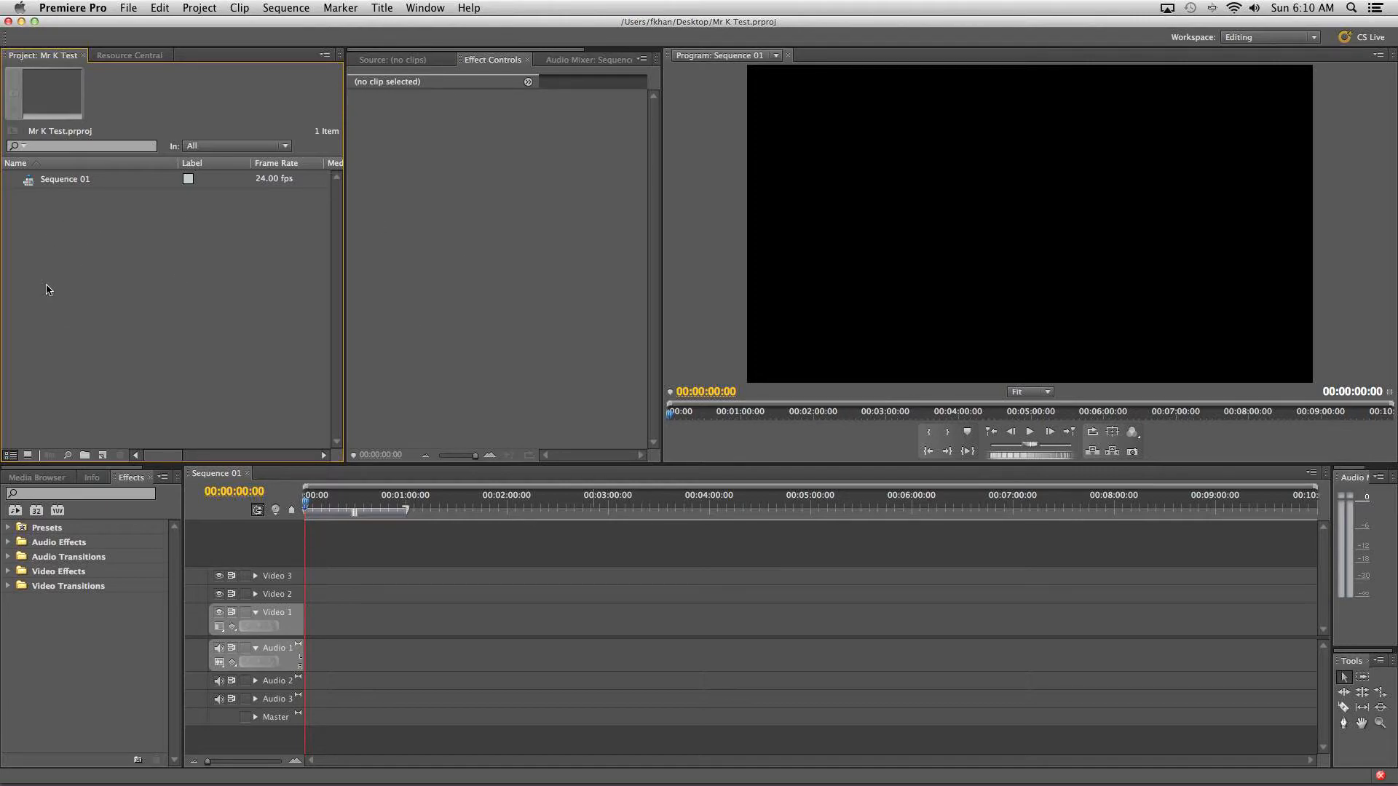
- Import all media files from tyre focus.mp4 through gloves on.MOV out of the Desktop's "1080 x 720" folder
double_click(113, 262)
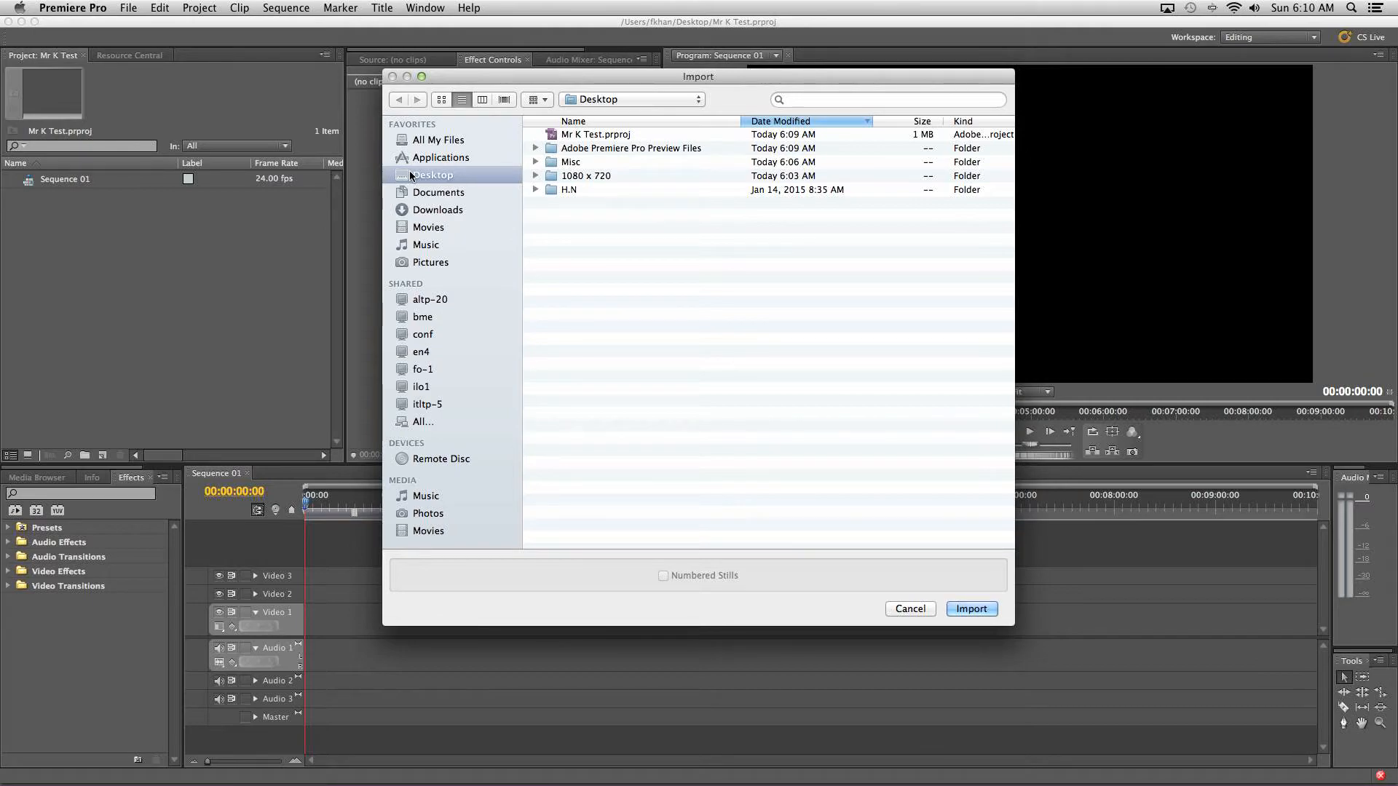
click(575, 177)
double_click(576, 177)
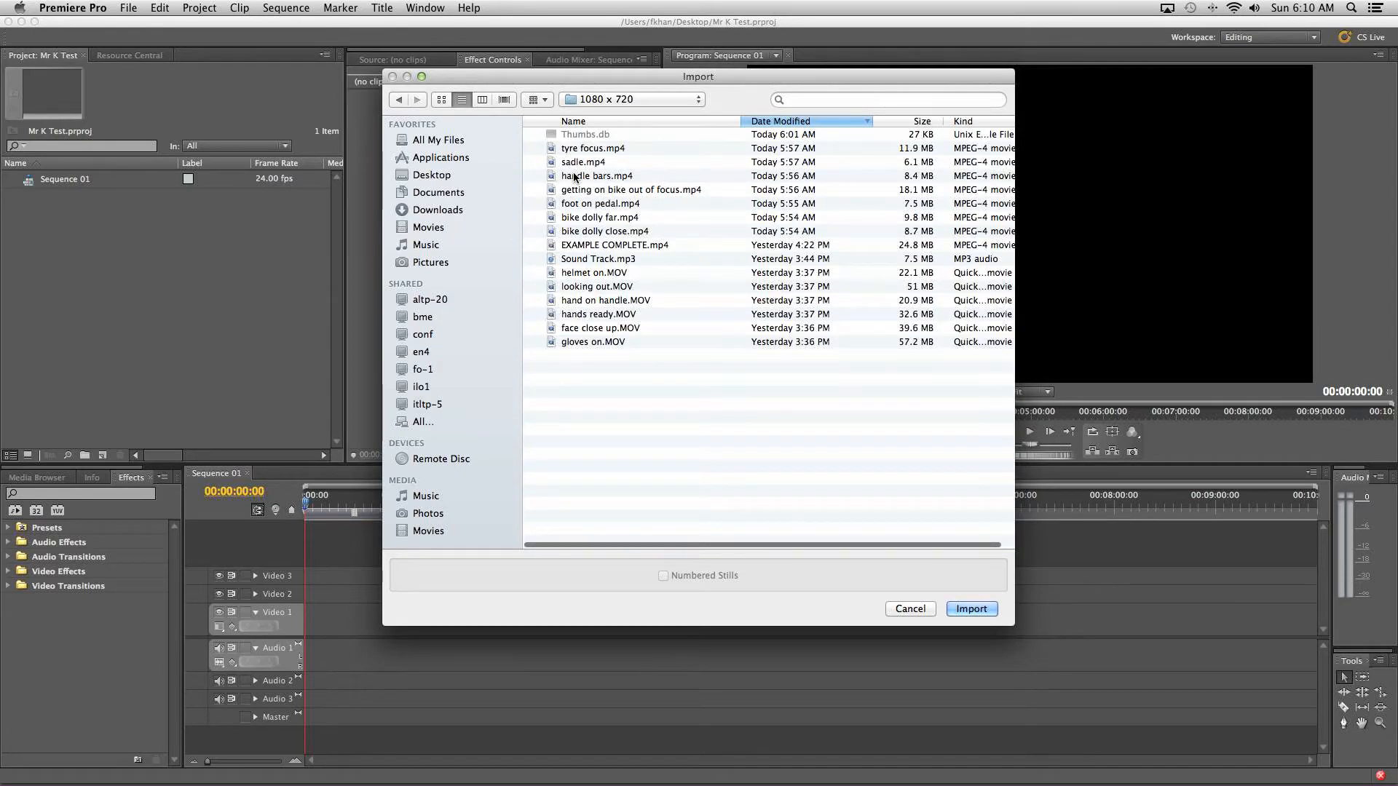
click(584, 151)
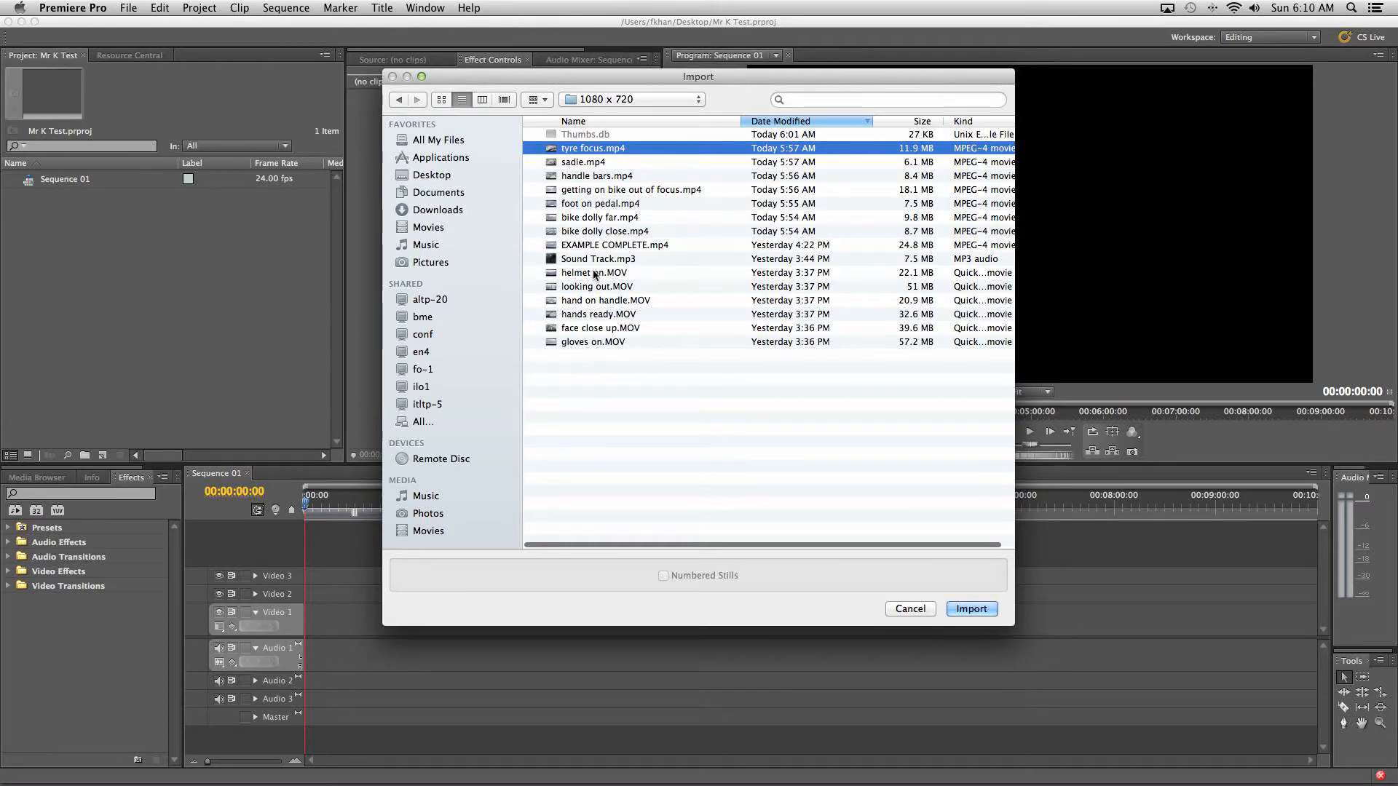
shift+click(593, 342)
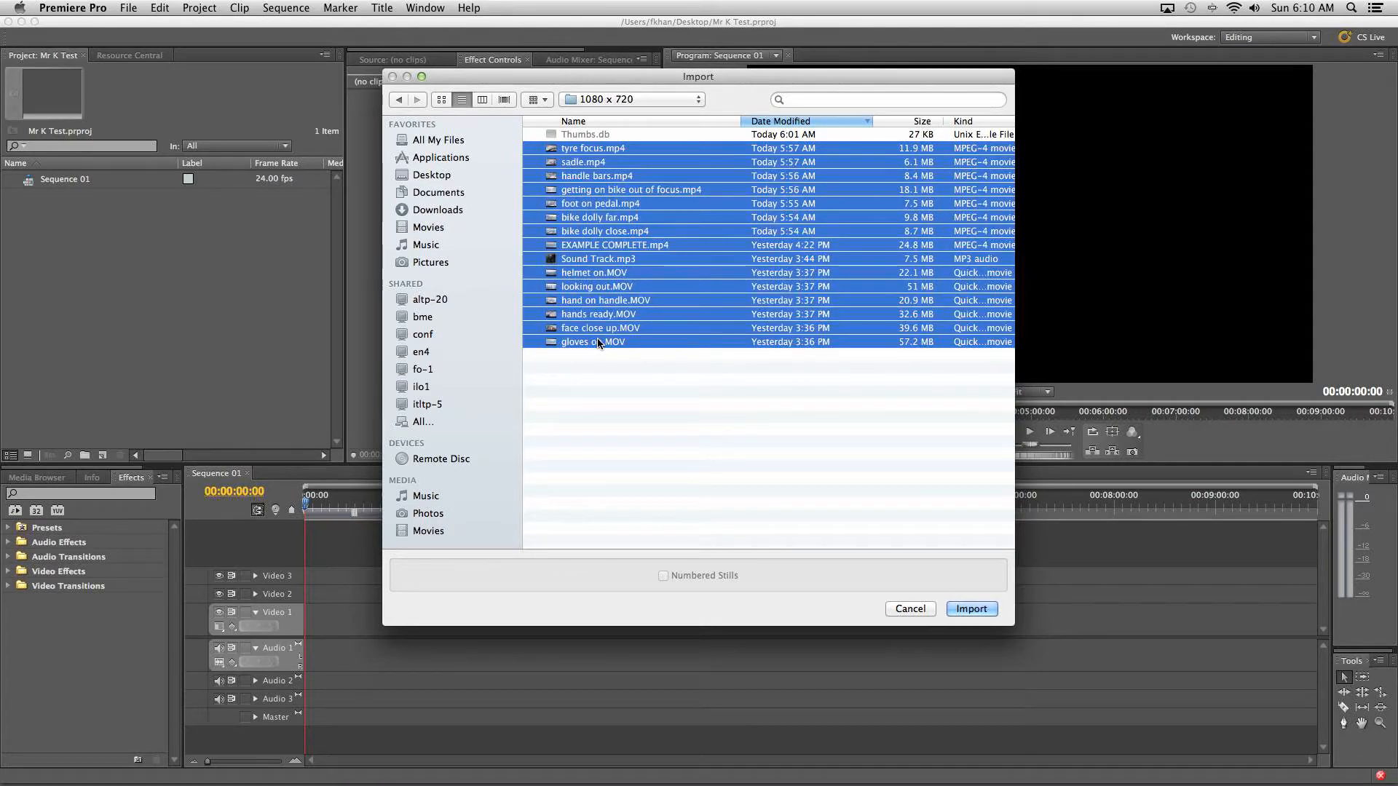
click(972, 609)
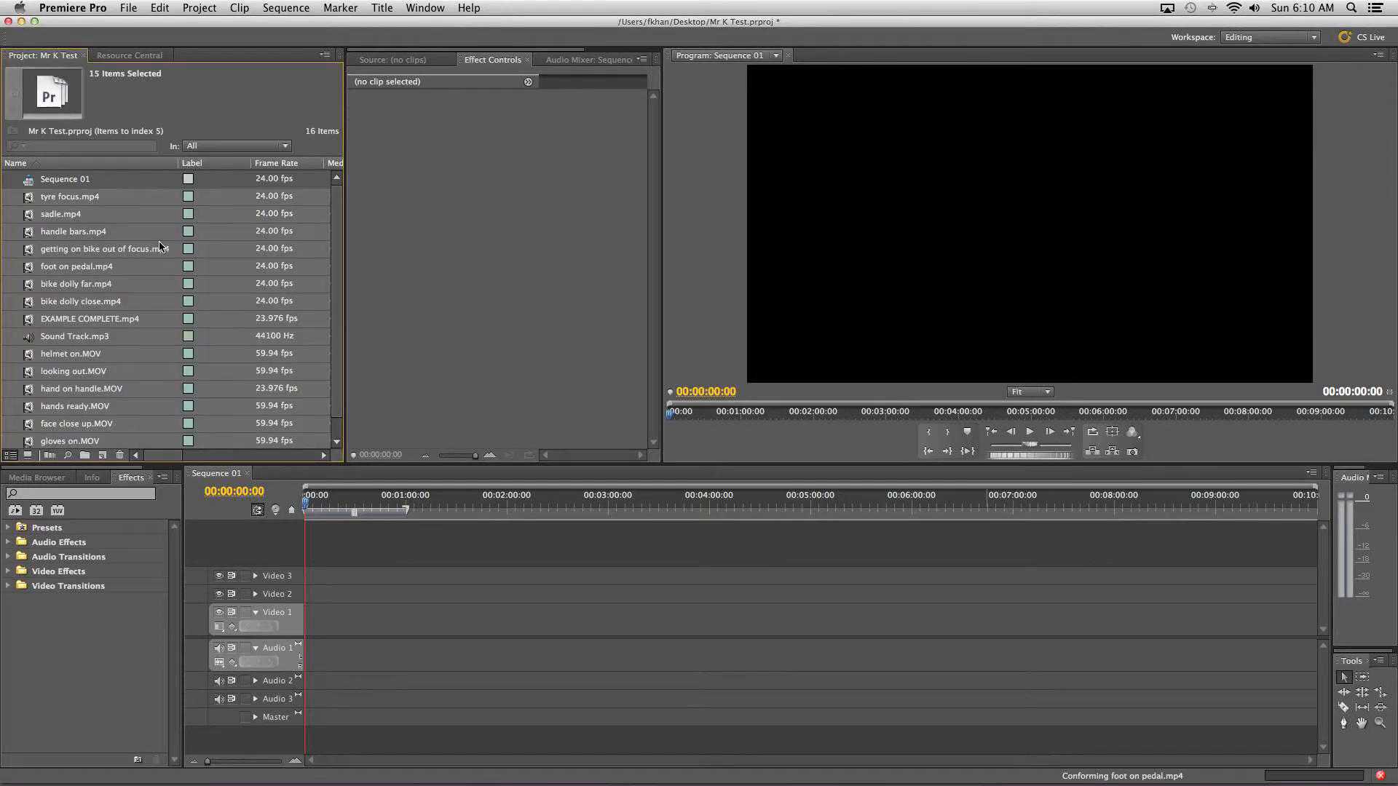
- Widen the Project panel so that the Media Start column fits beside Frame Rate
click(33, 201)
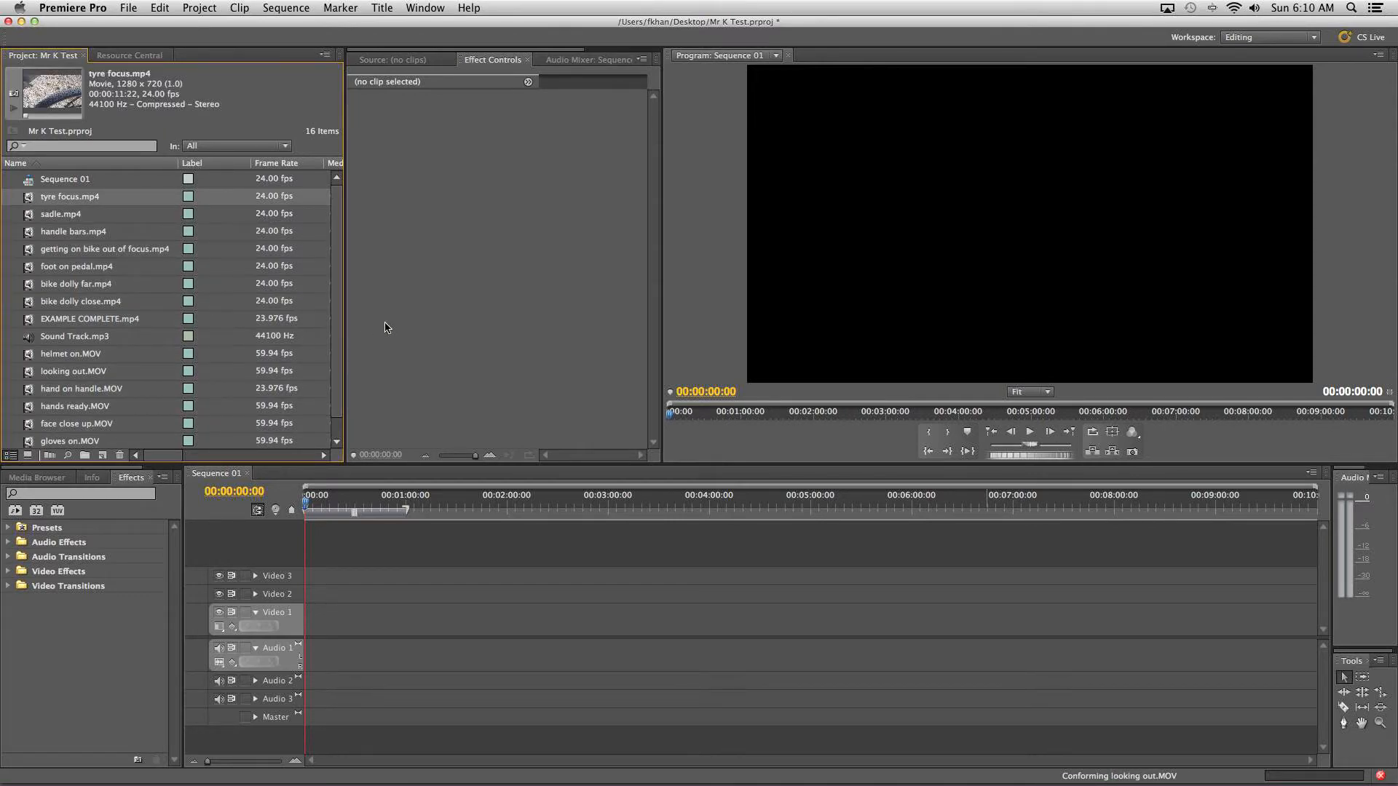
drag(342, 309, 398, 309)
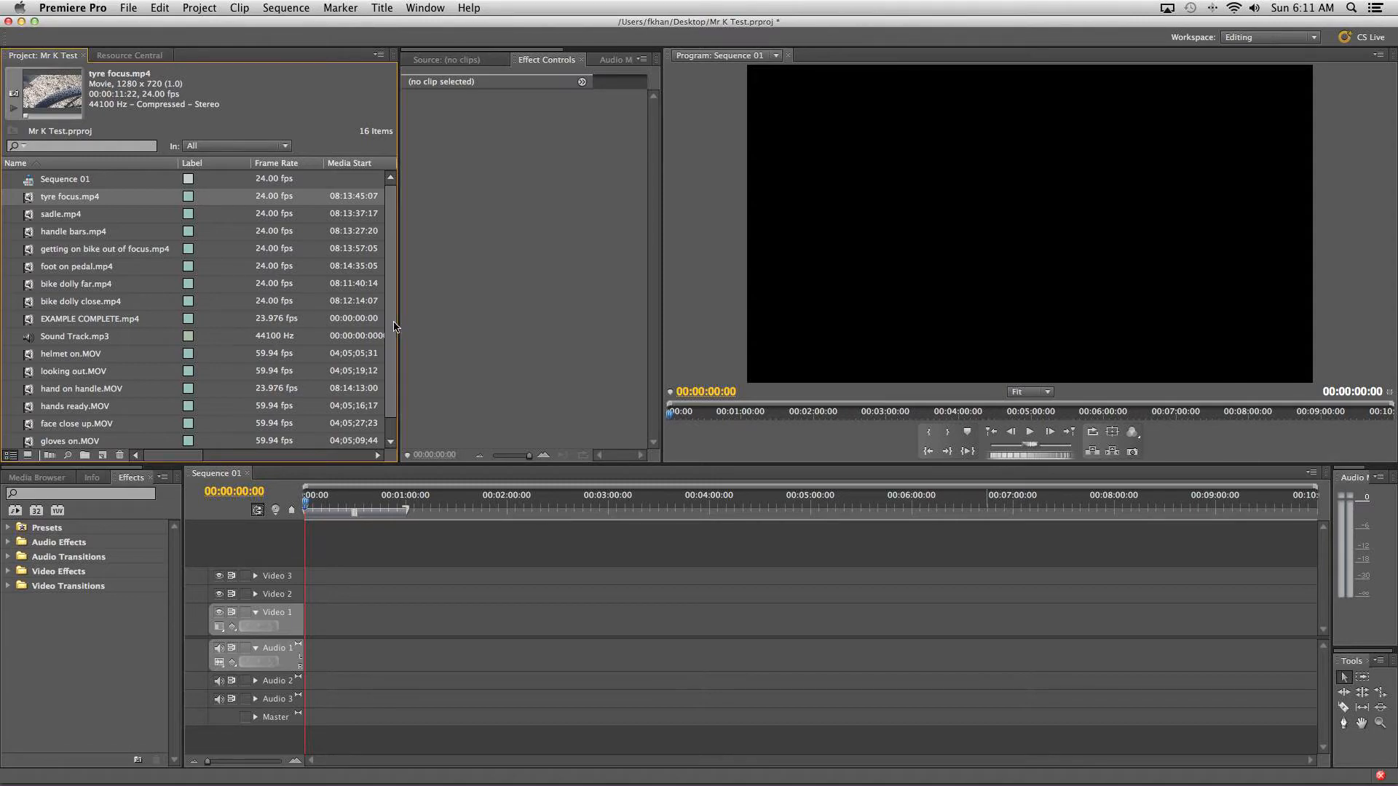
scroll(390, 360, down, 1)
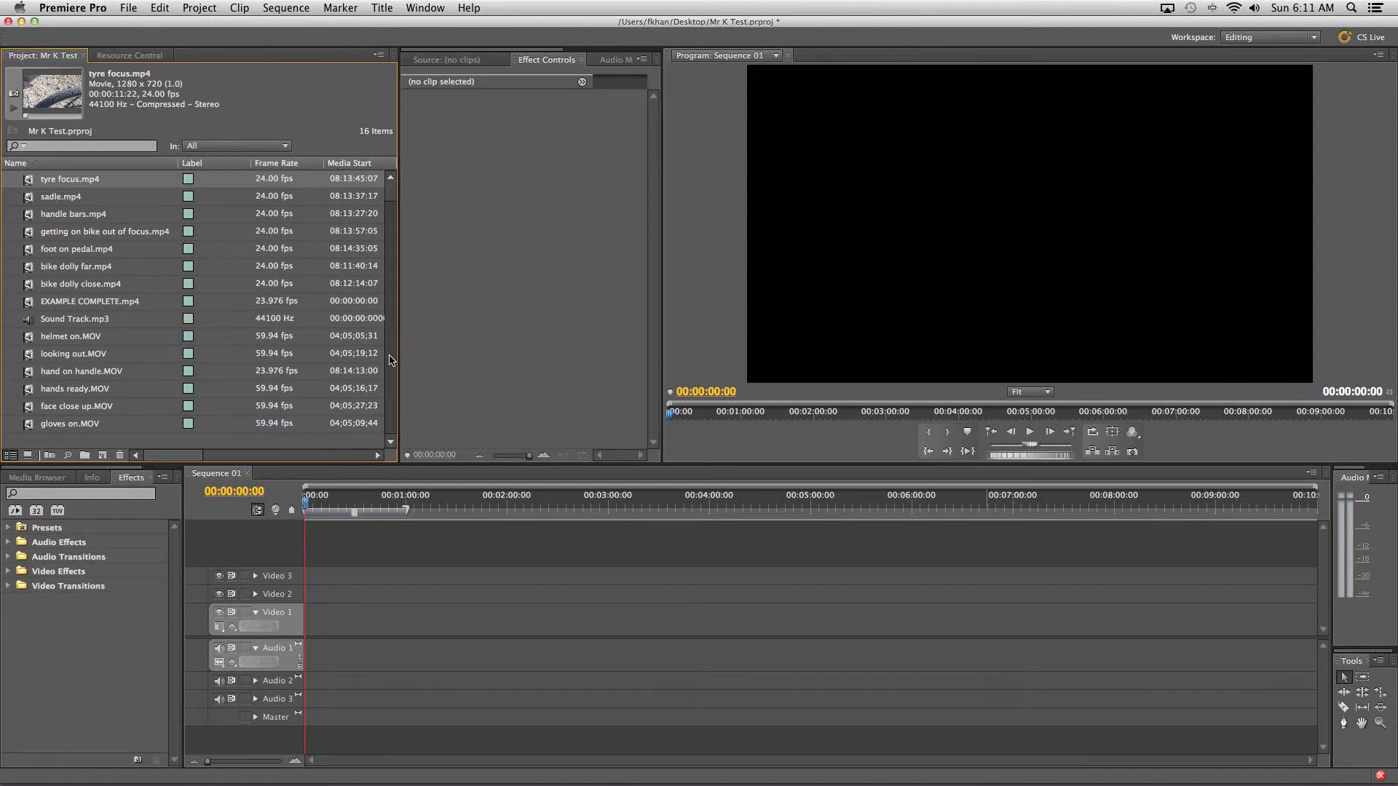
- Check the frame rates of the helmet on, looking out, hands ready, face close up and gloves on MOV clips
click(298, 340)
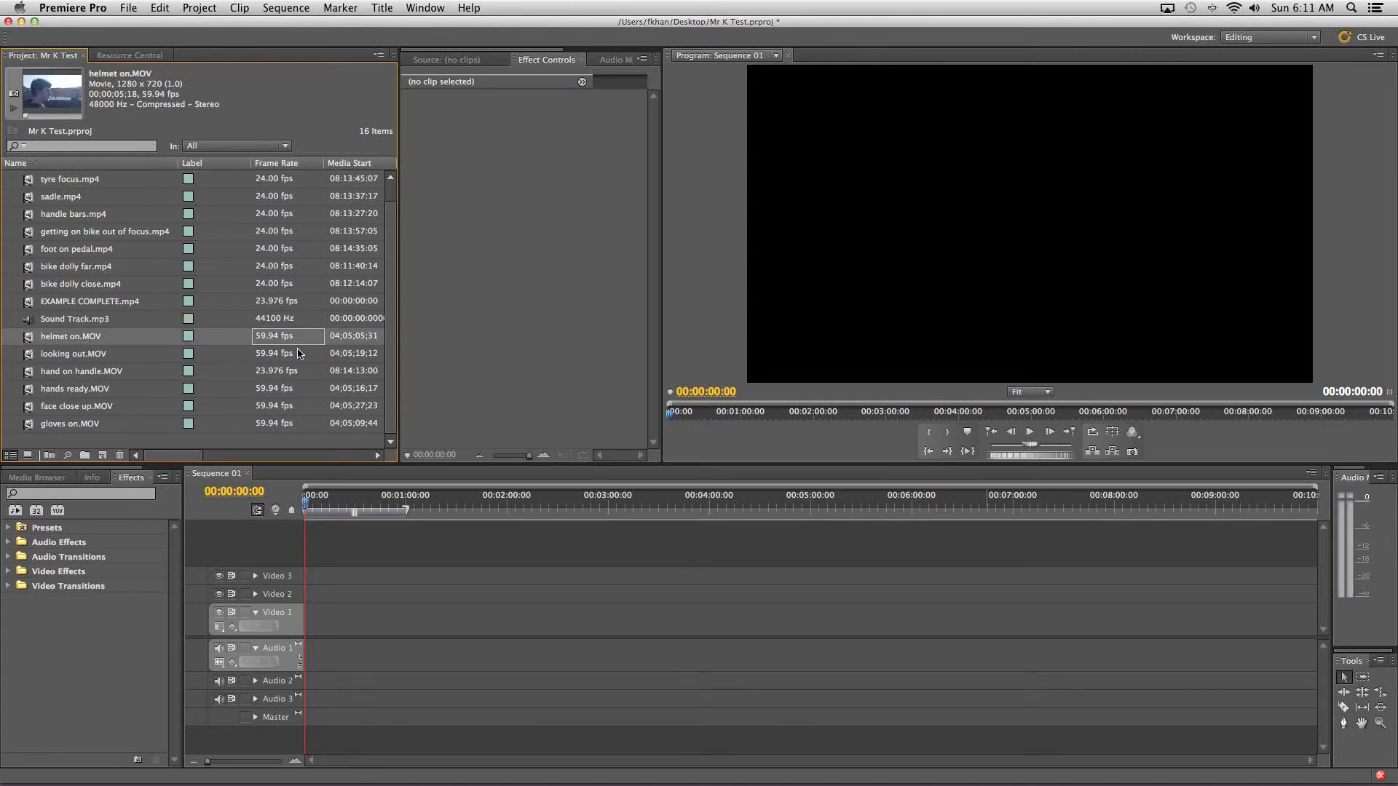
click(300, 355)
click(296, 387)
click(296, 409)
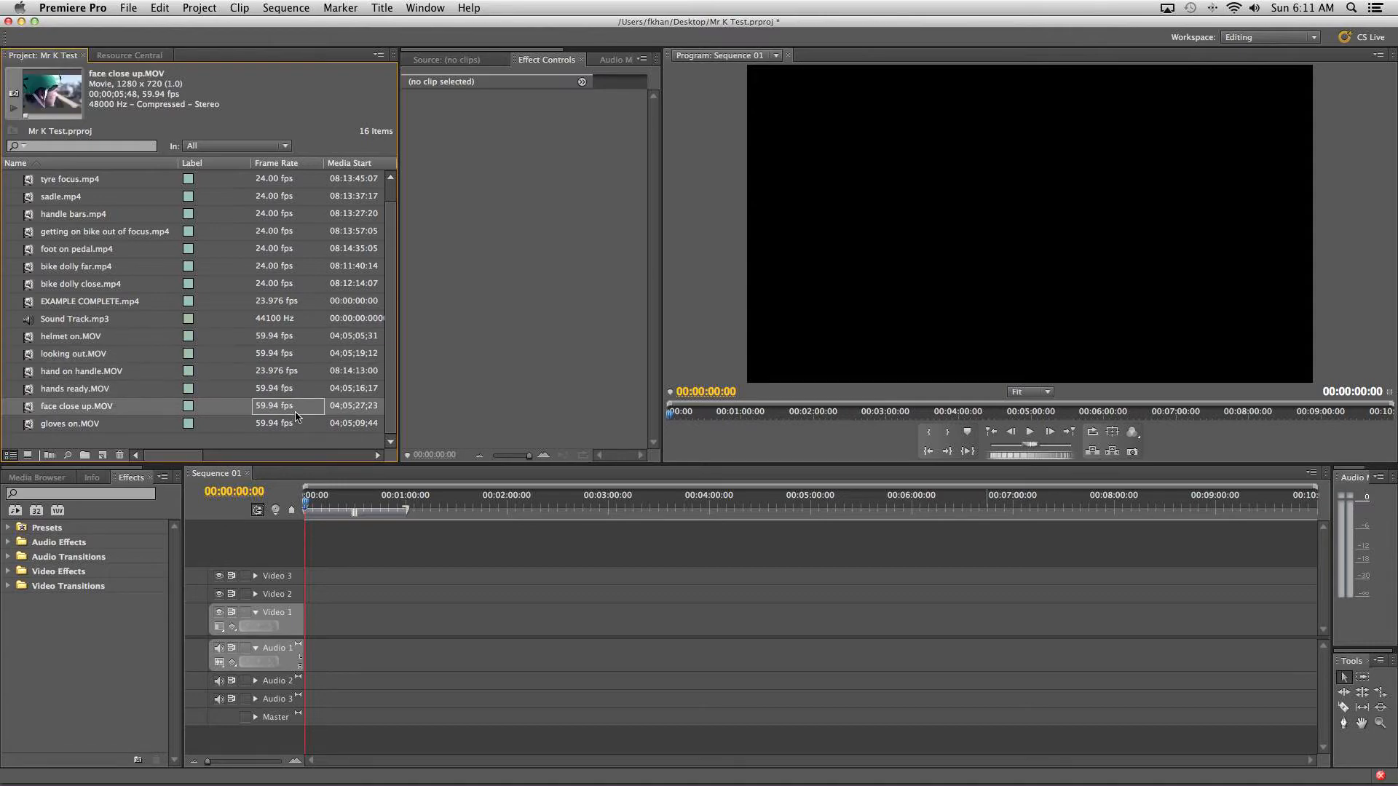
click(296, 425)
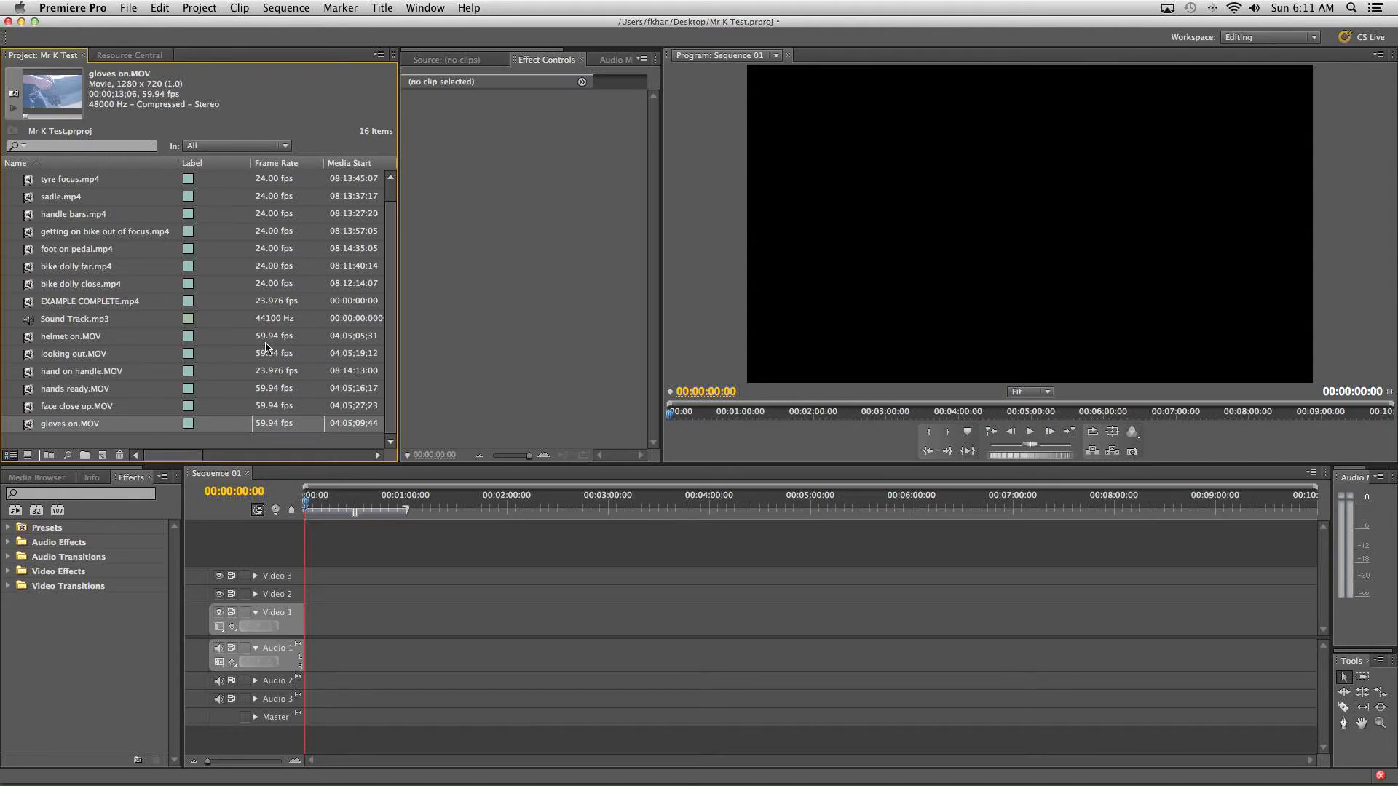
click(262, 395)
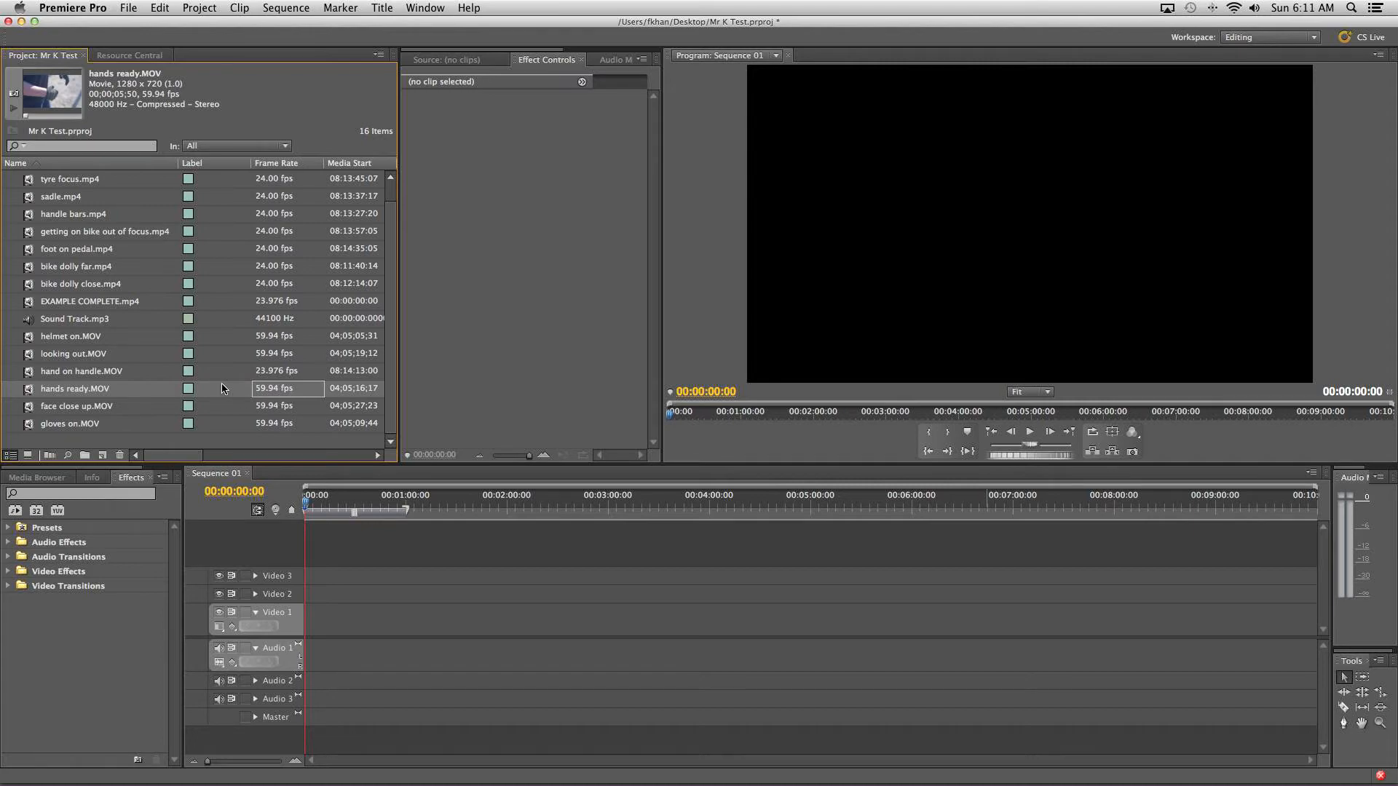
- Load hands ready.MOV into a widened Source monitor and preview it, leaving the playhead near the start at 04;05;17;07
click(64, 391)
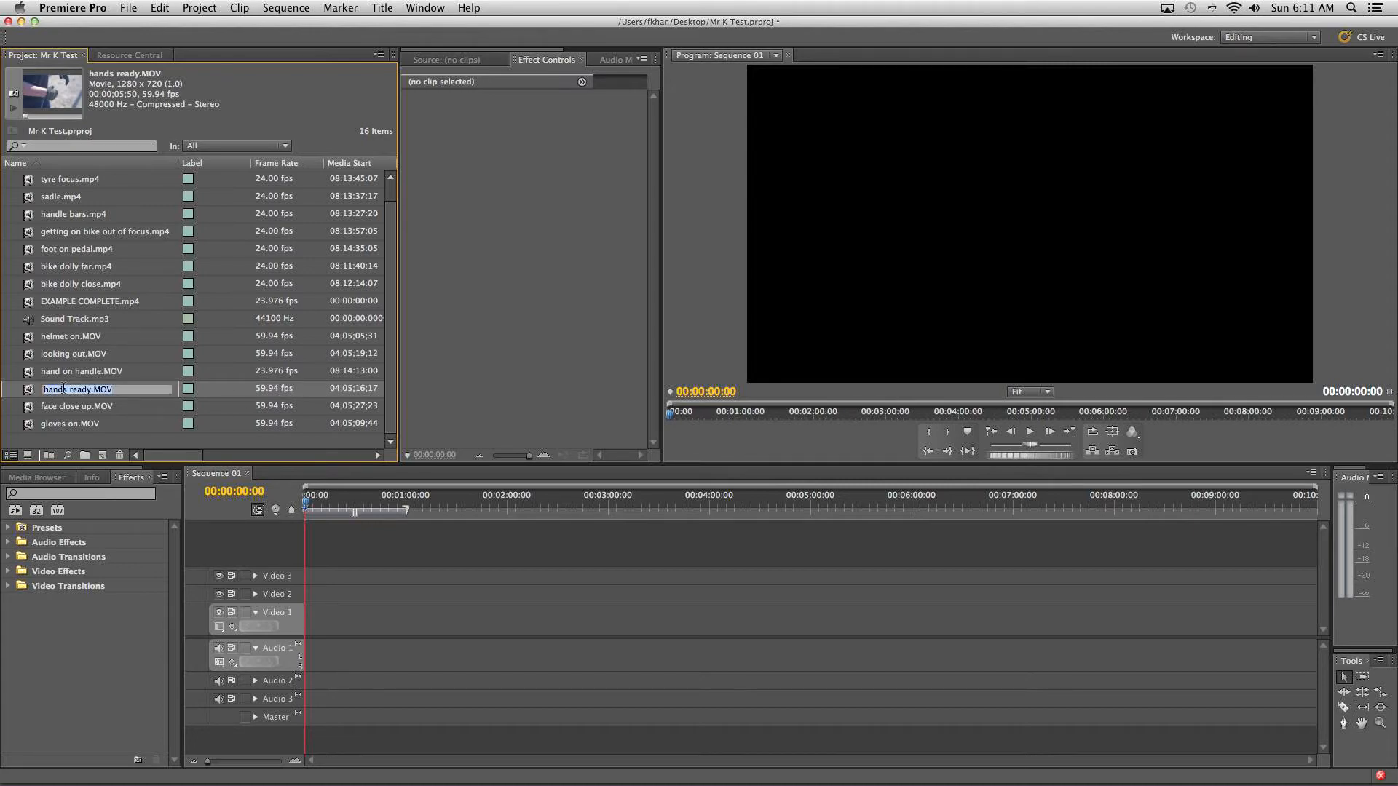
double_click(29, 394)
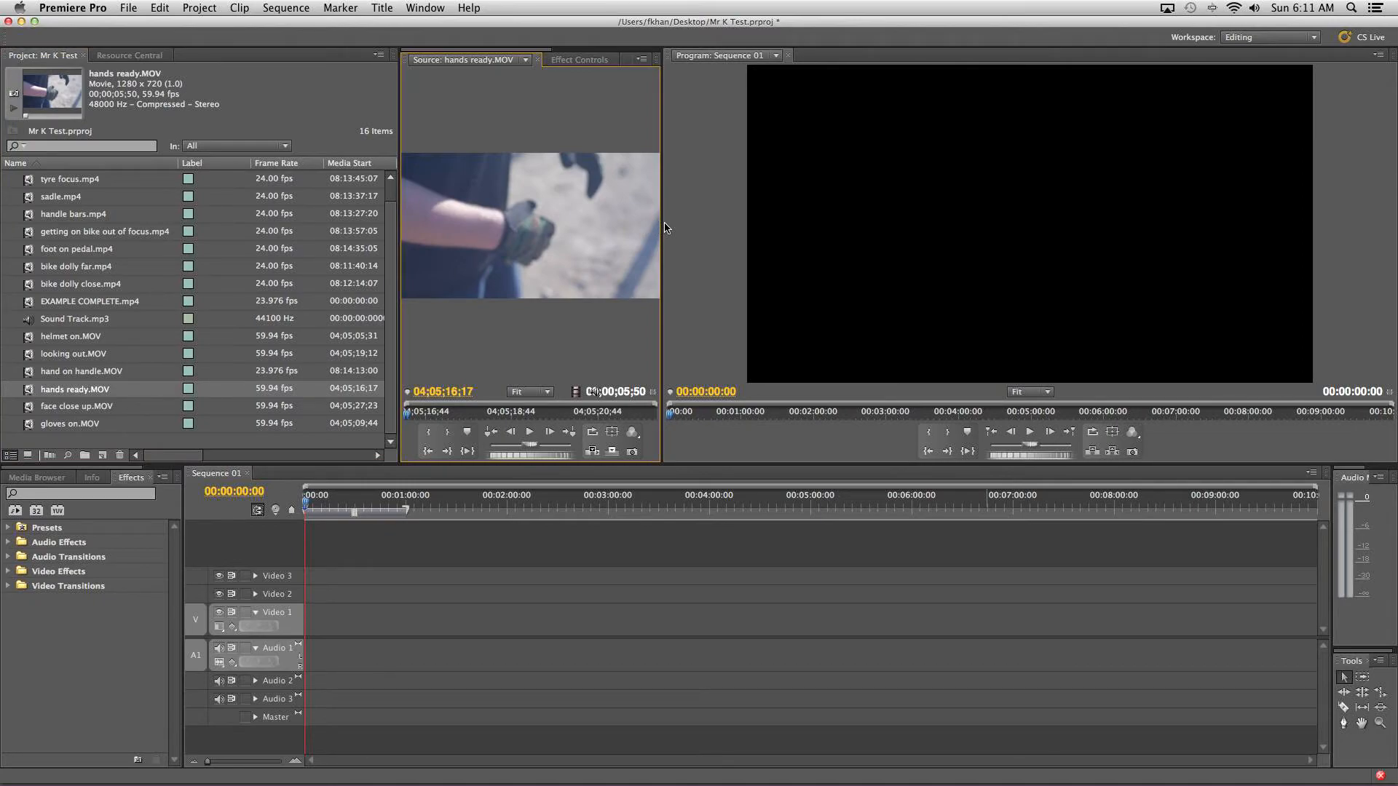
drag(661, 224, 821, 222)
drag(875, 223, 877, 224)
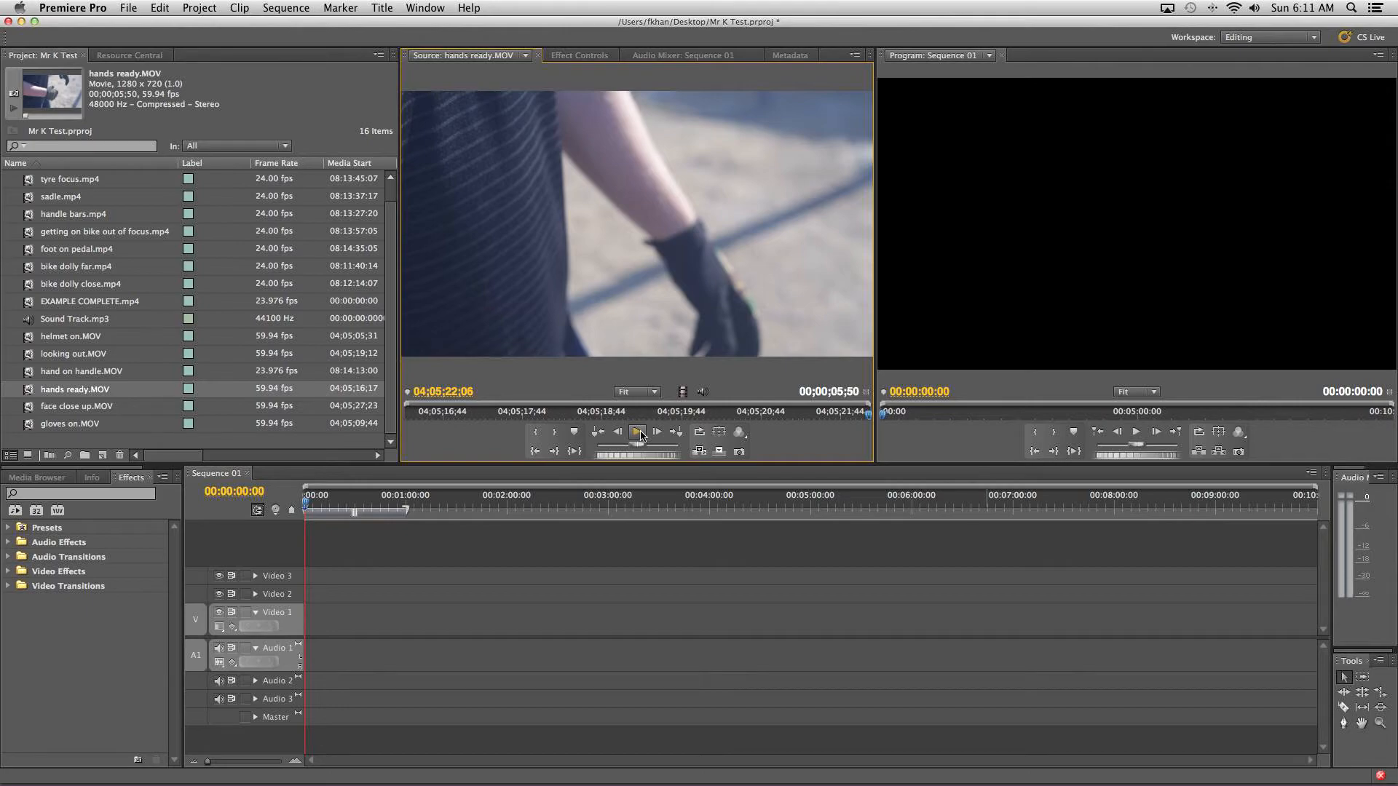
drag(583, 417, 473, 434)
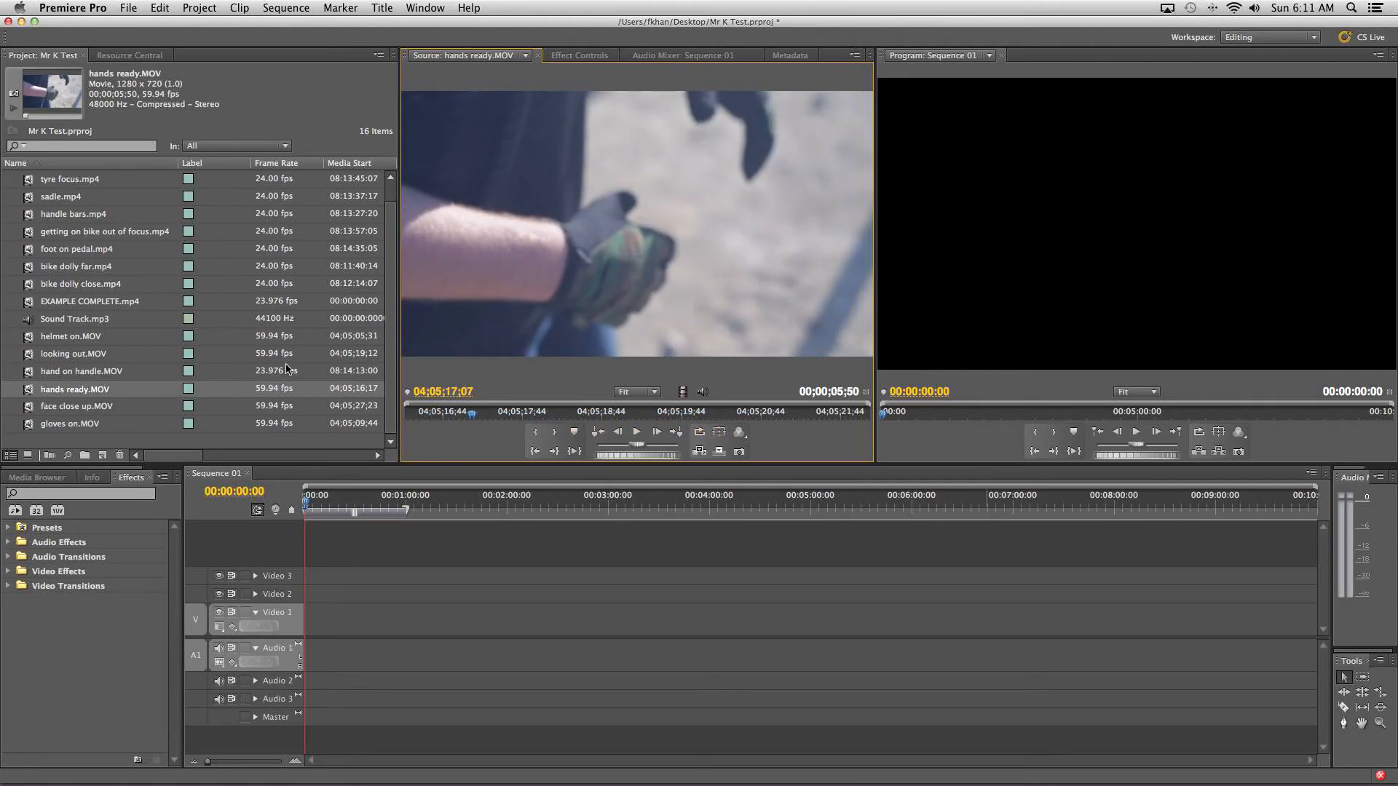
- Interpret hands ready.MOV at an assumed frame rate of 24 fps and play it back from its start in the Source monitor
click(28, 391)
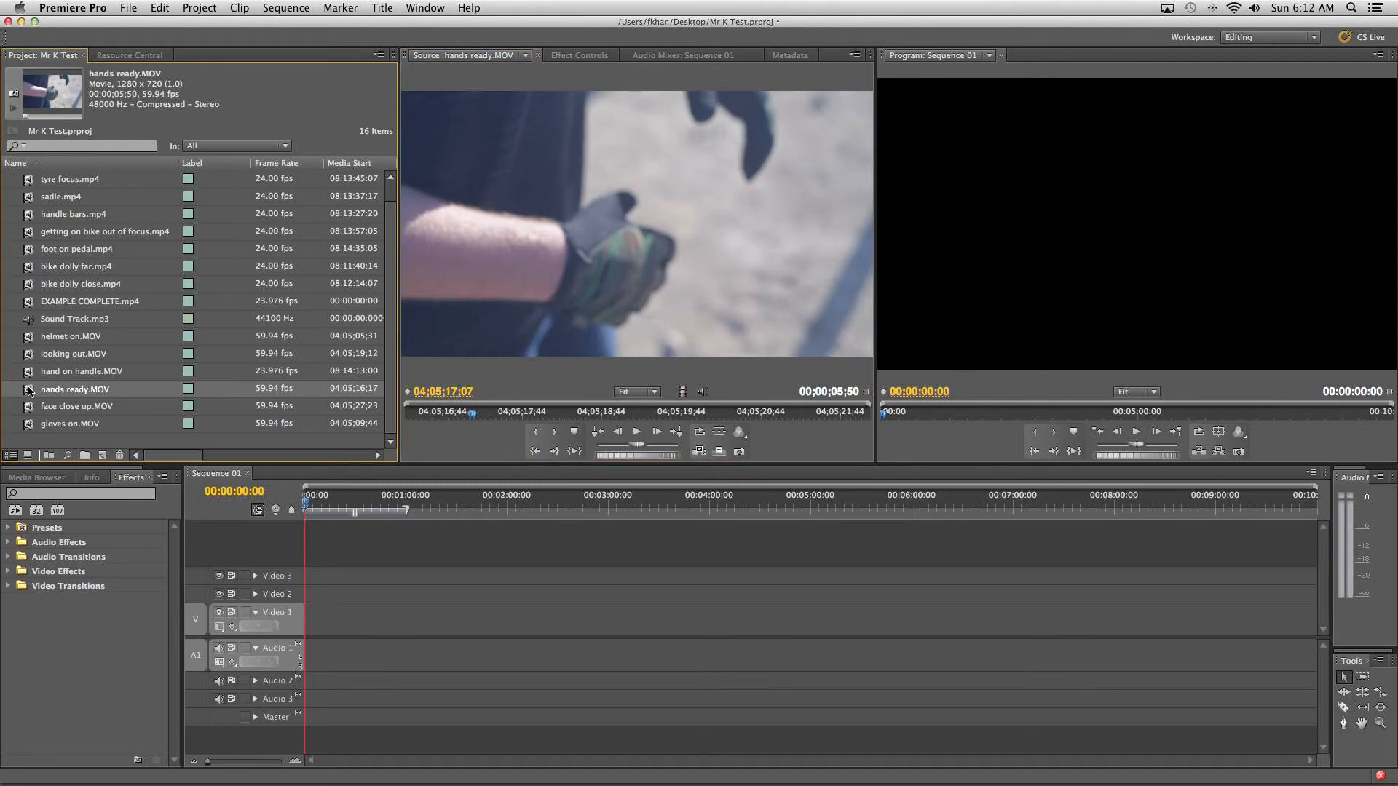
right_click(29, 392)
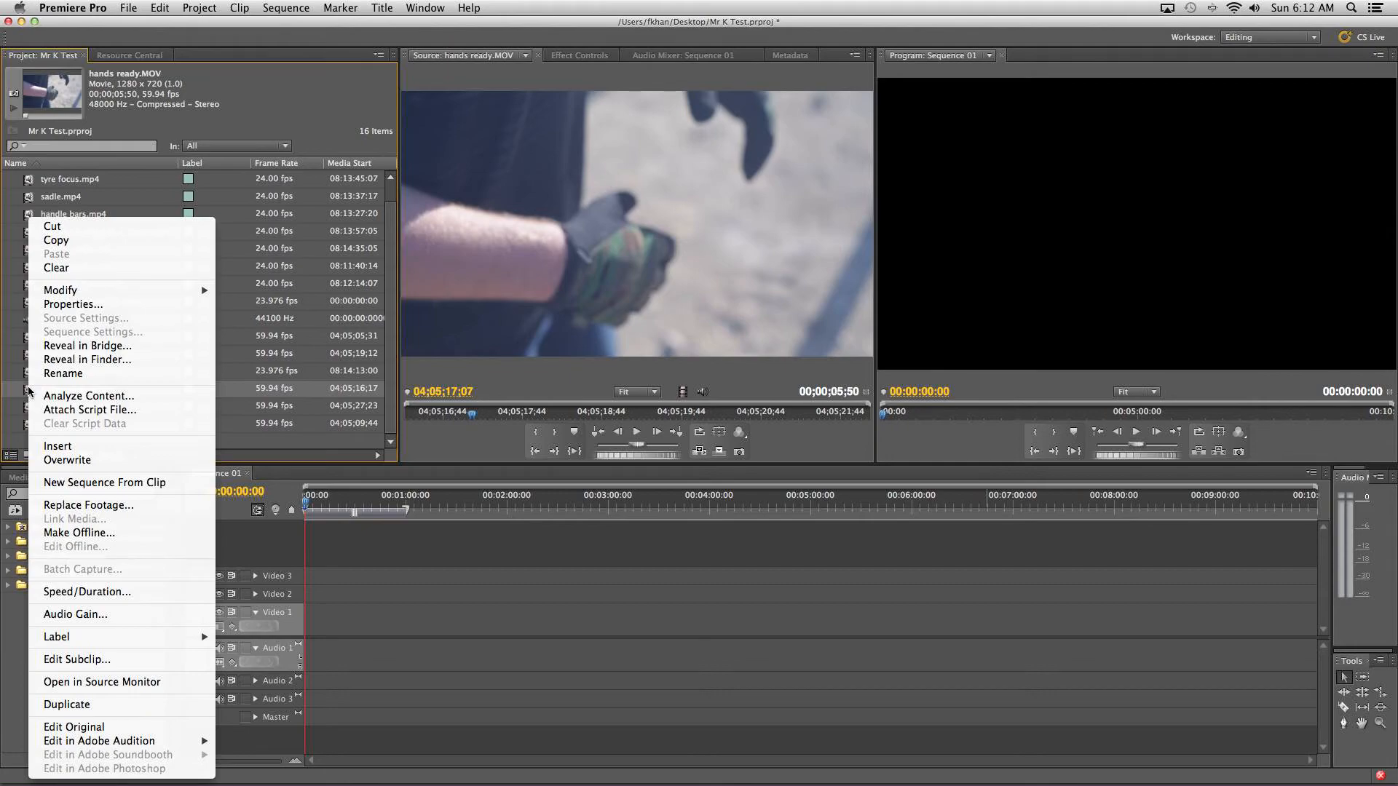
mouse_move(61, 293)
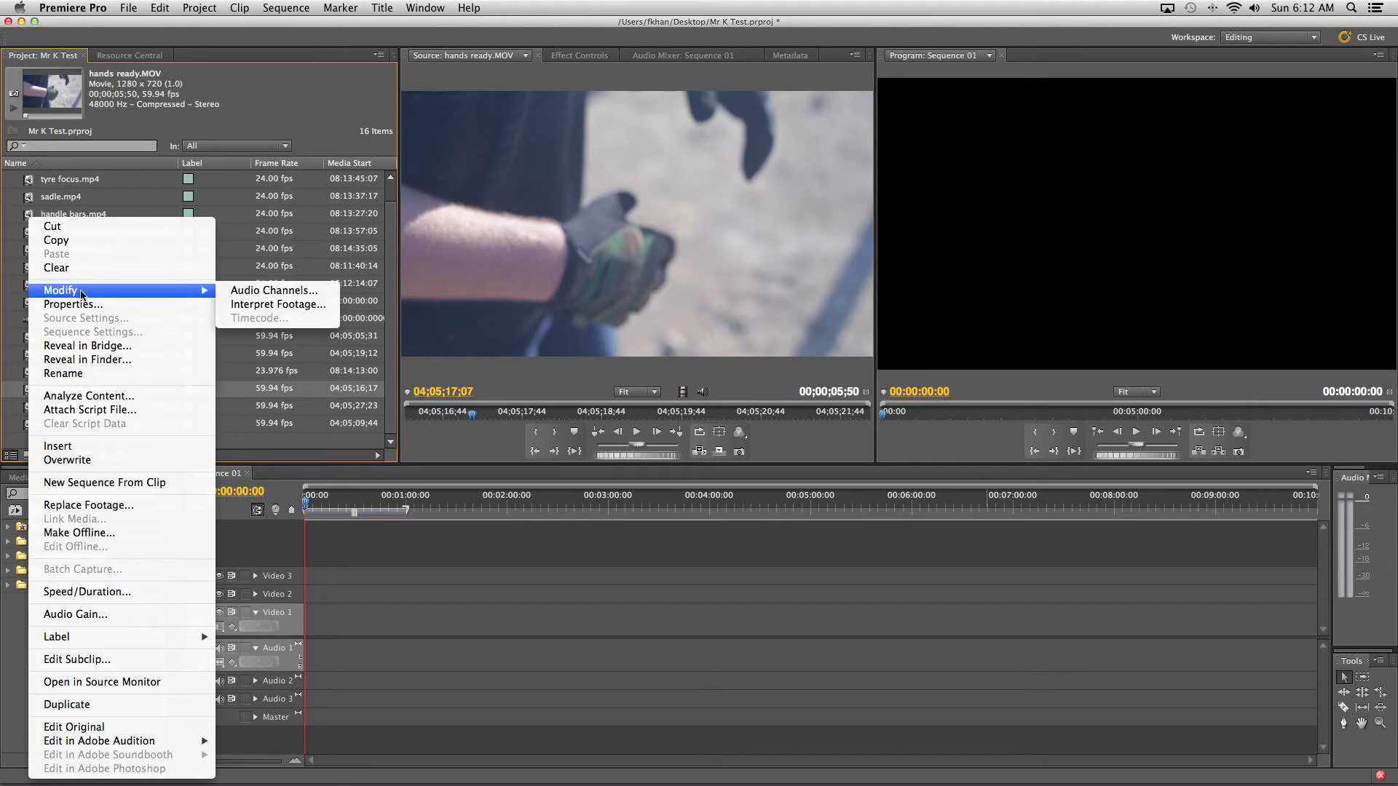
click(262, 305)
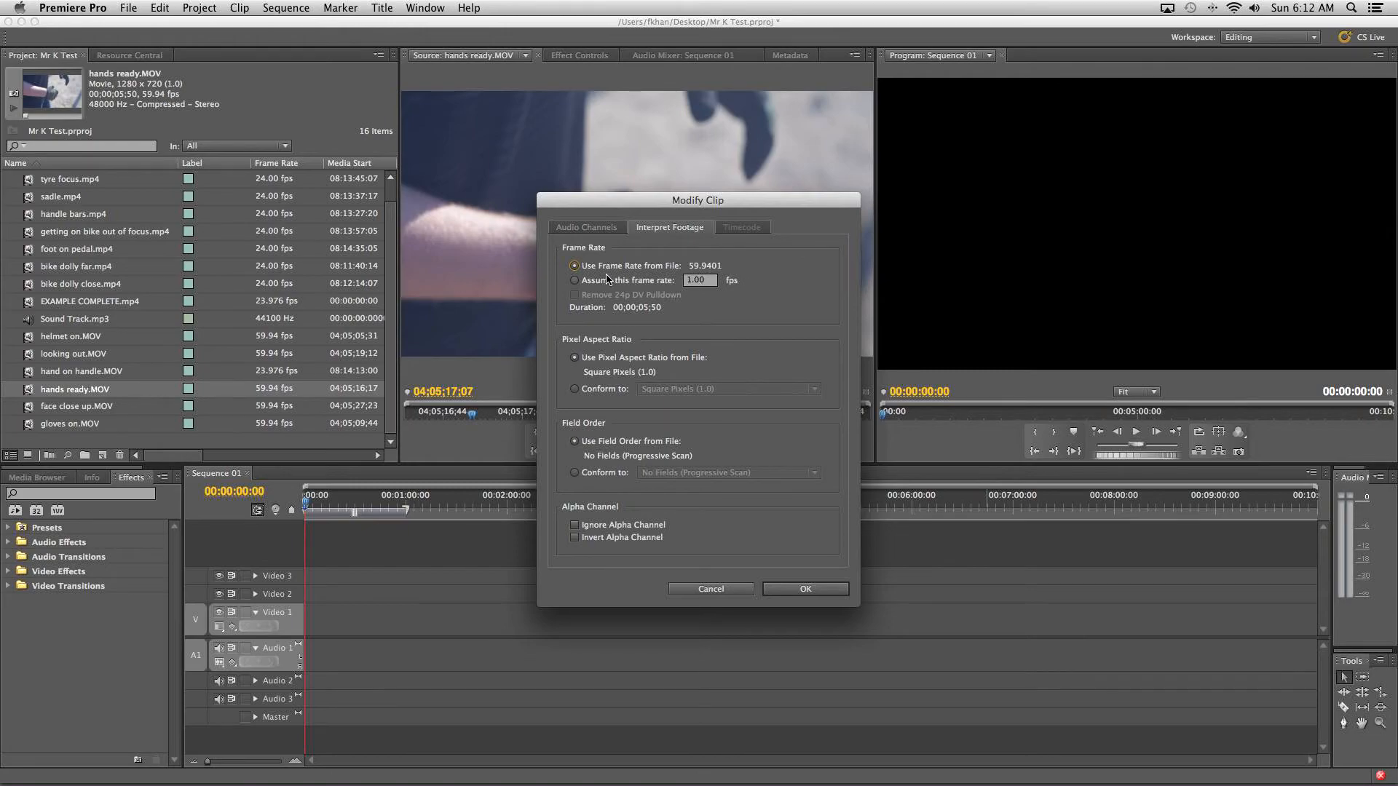
click(575, 282)
text(24)
click(806, 588)
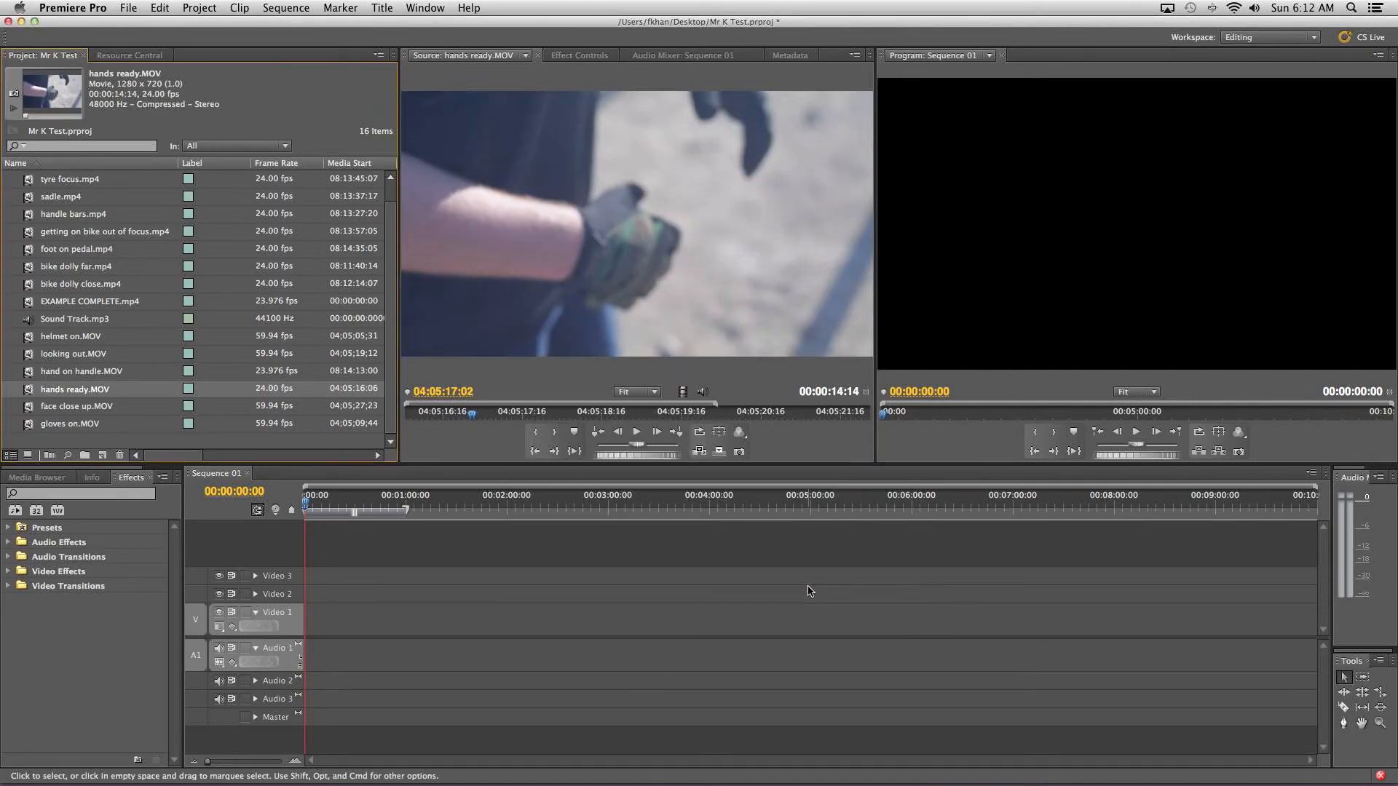
drag(475, 413, 404, 422)
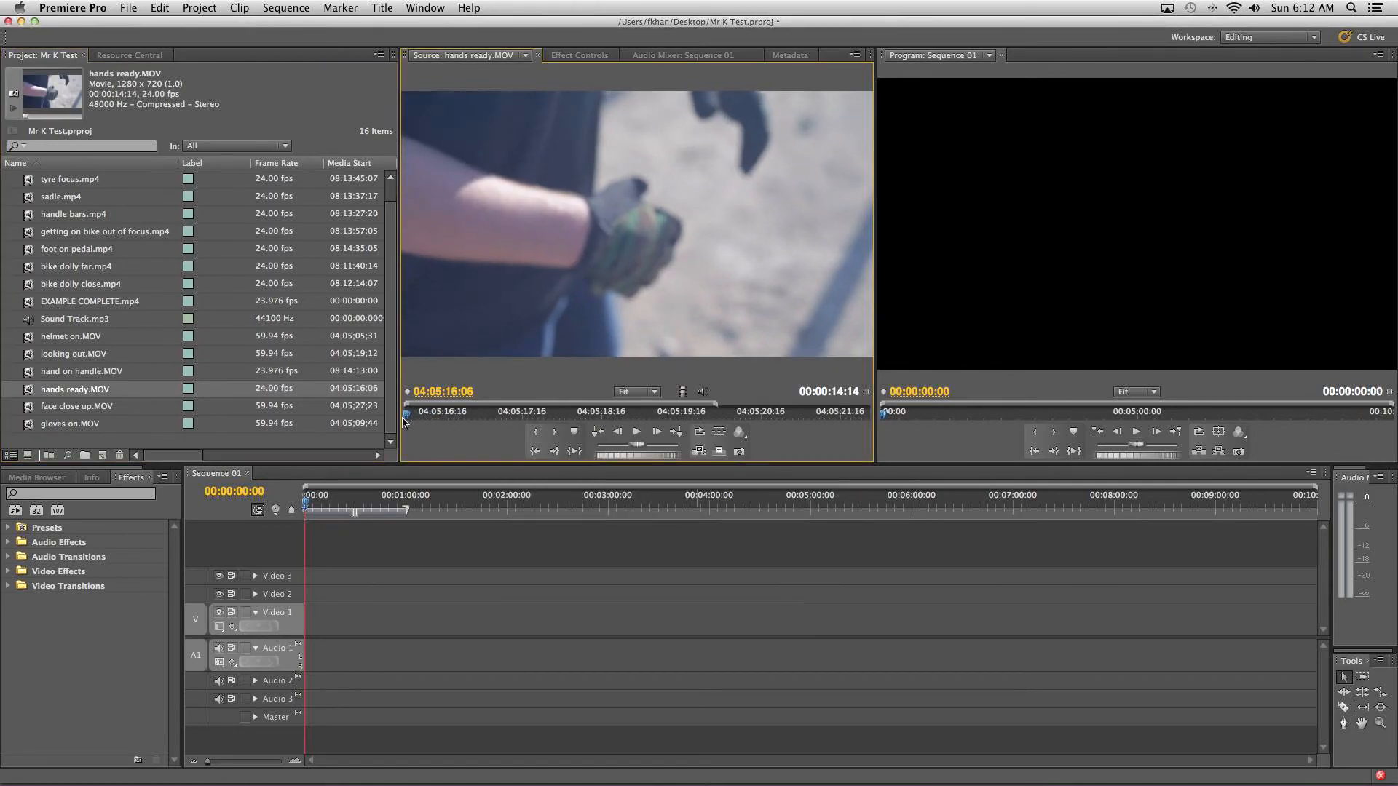
click(636, 433)
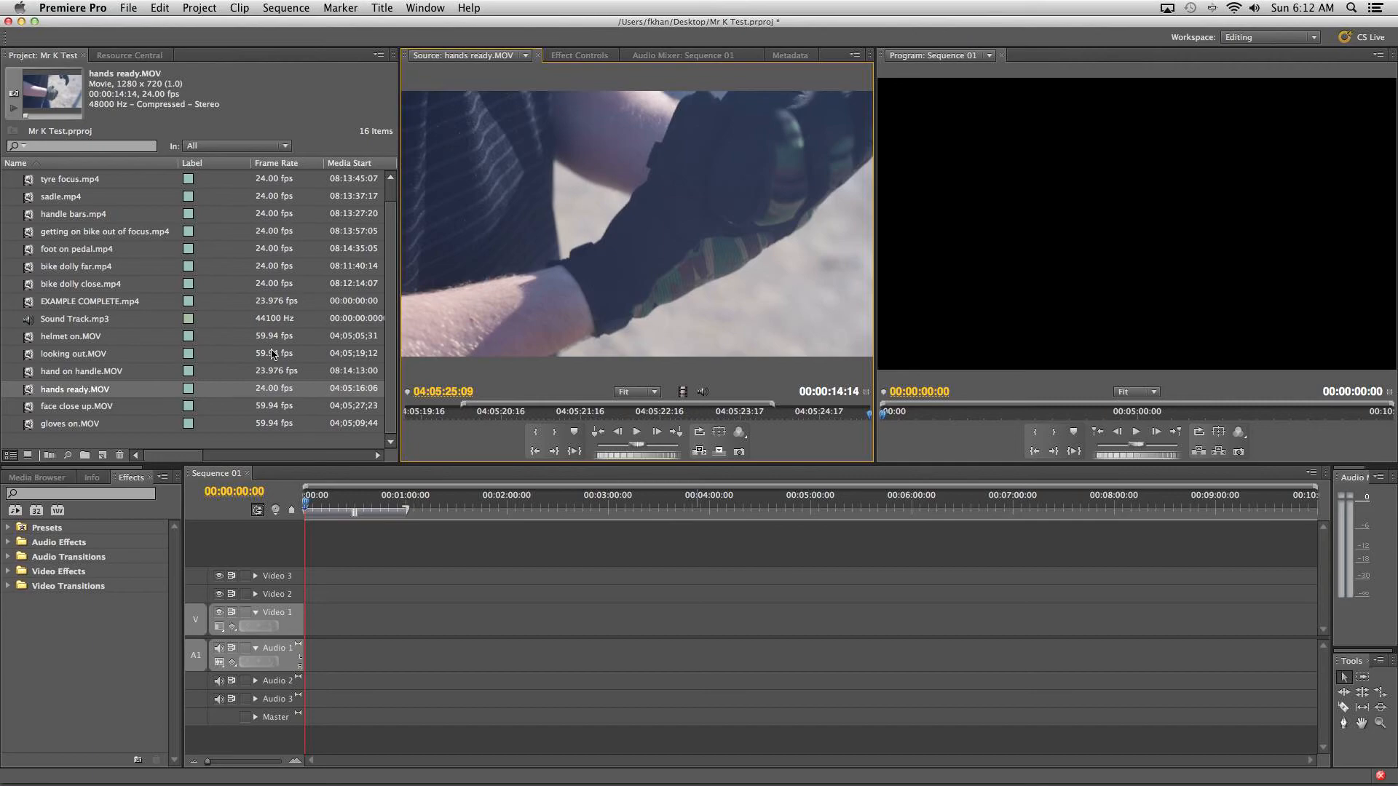
- Interpret the helmet on, looking out, face close up and gloves on MOV clips together at an assumed frame rate of 24 fps
double_click(88, 337)
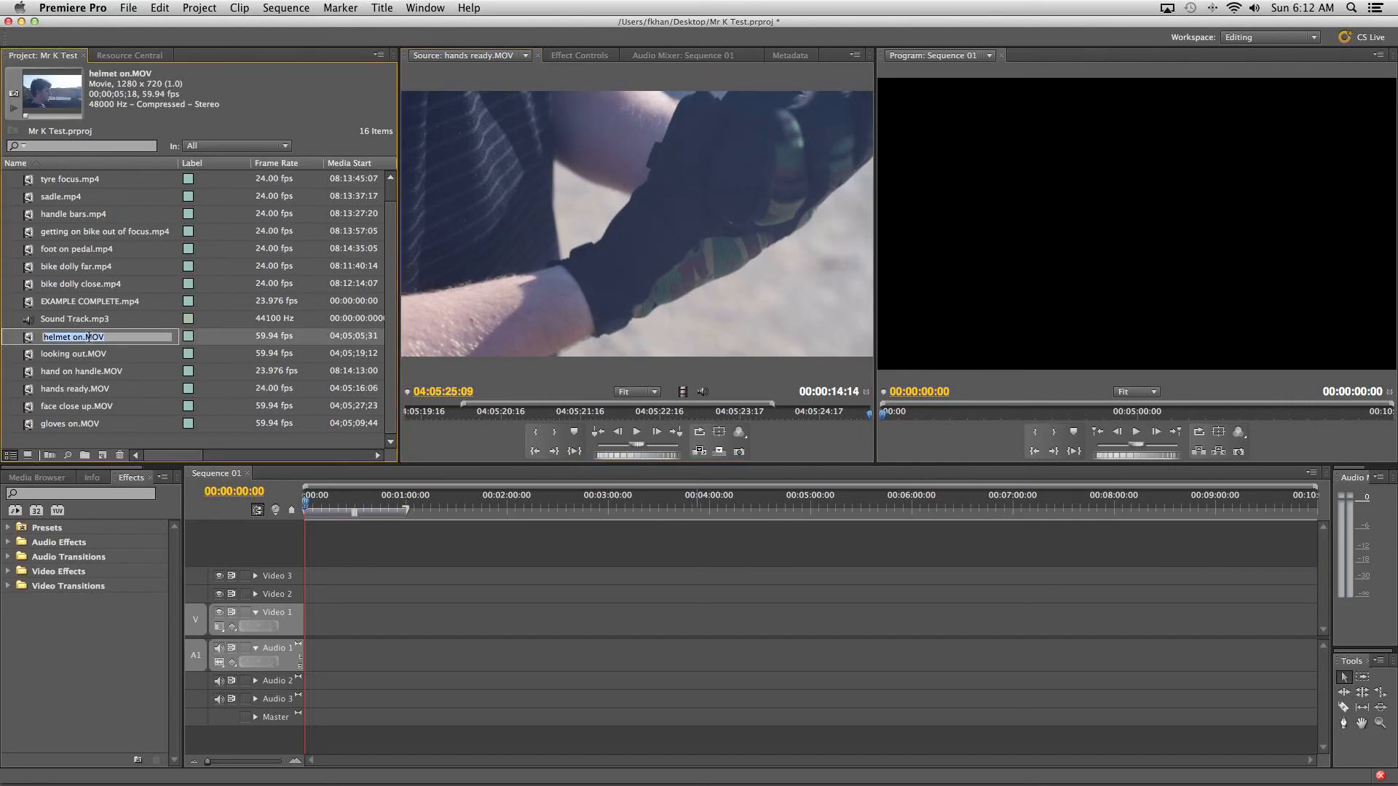
click(36, 342)
shift+click(71, 354)
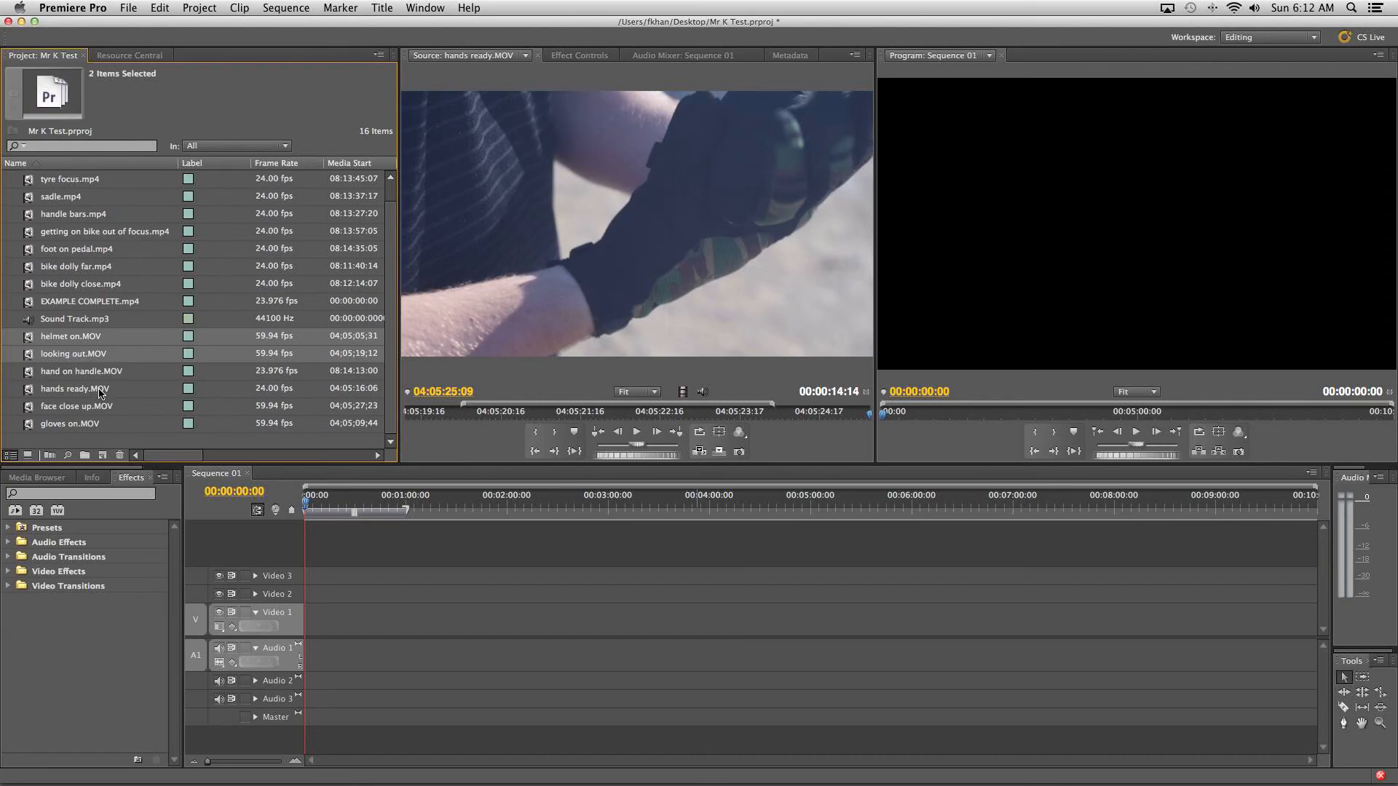
super+click(85, 408)
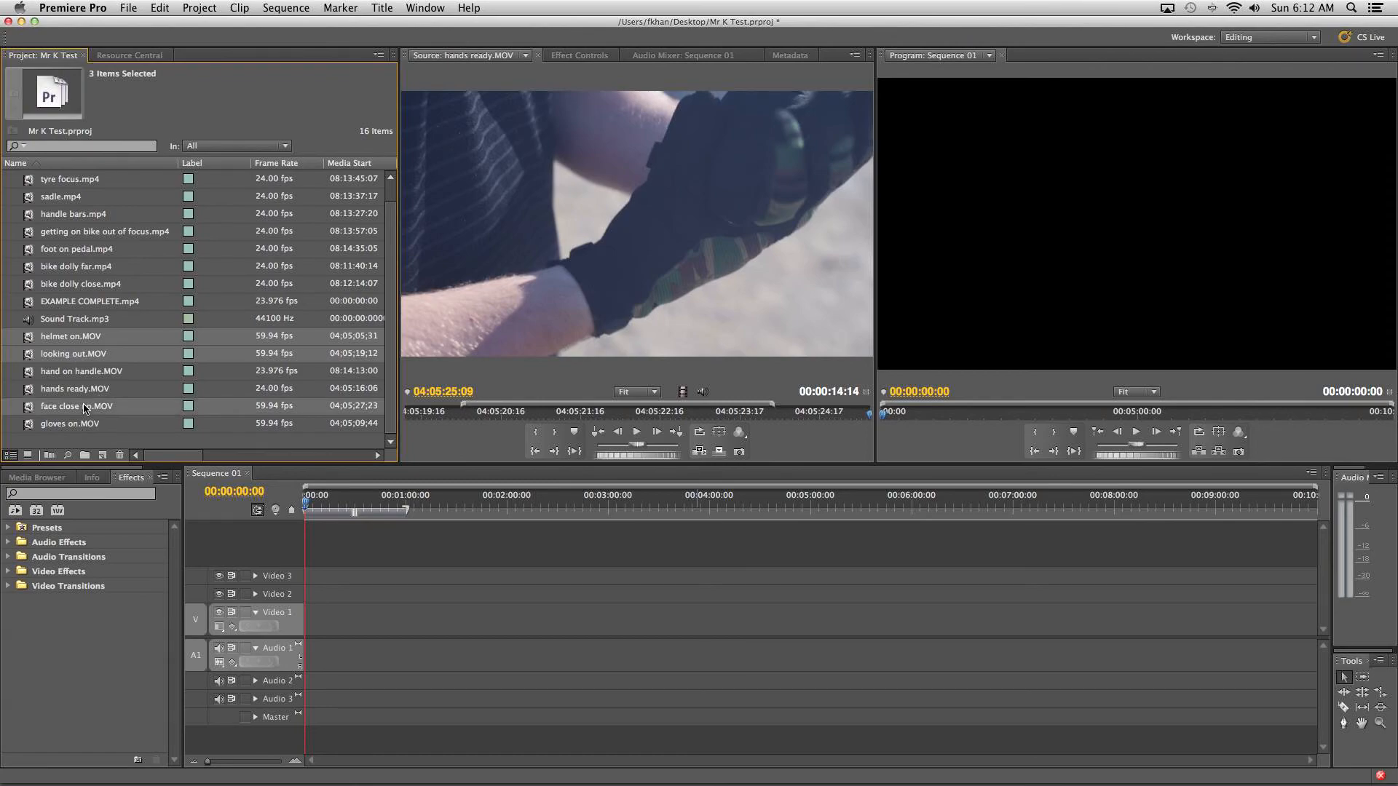
super+click(82, 430)
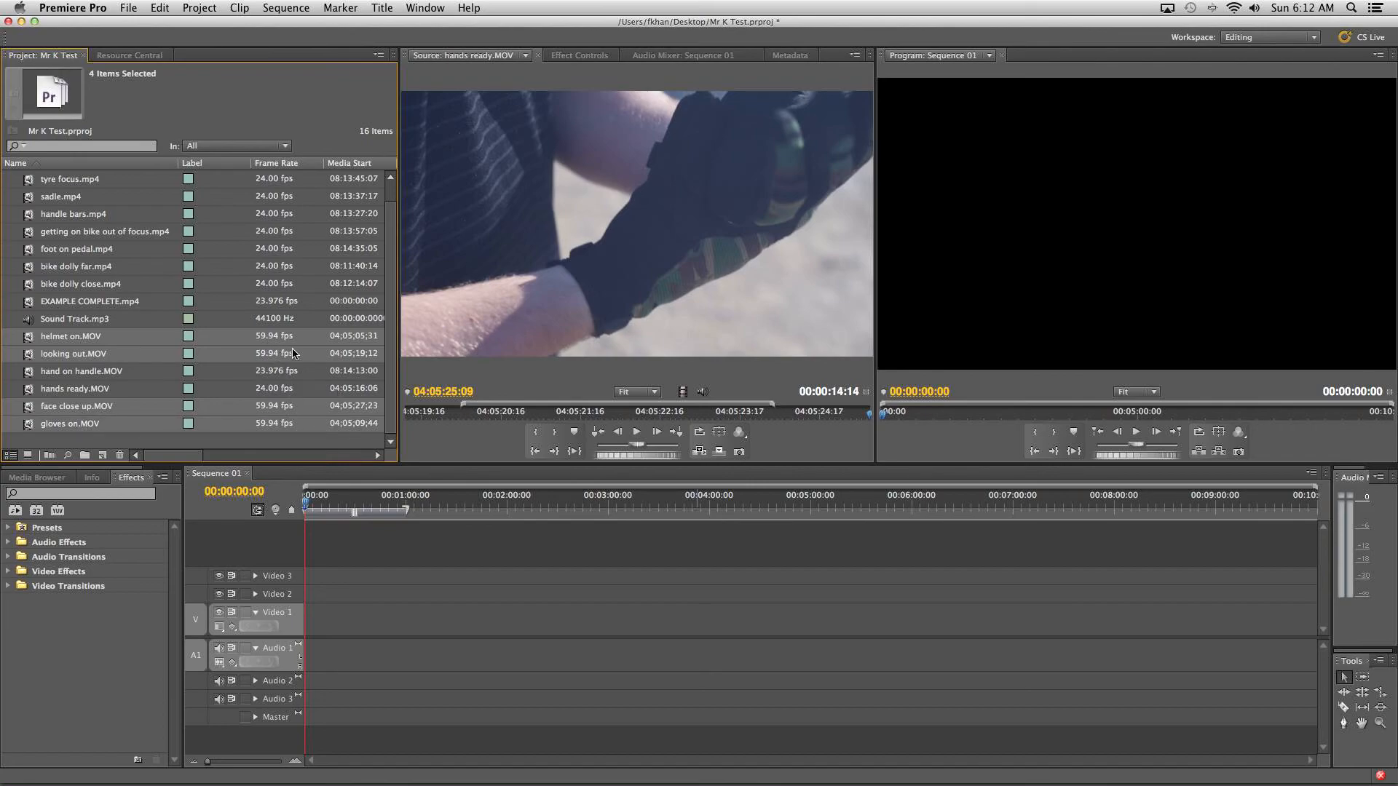
right_click(247, 348)
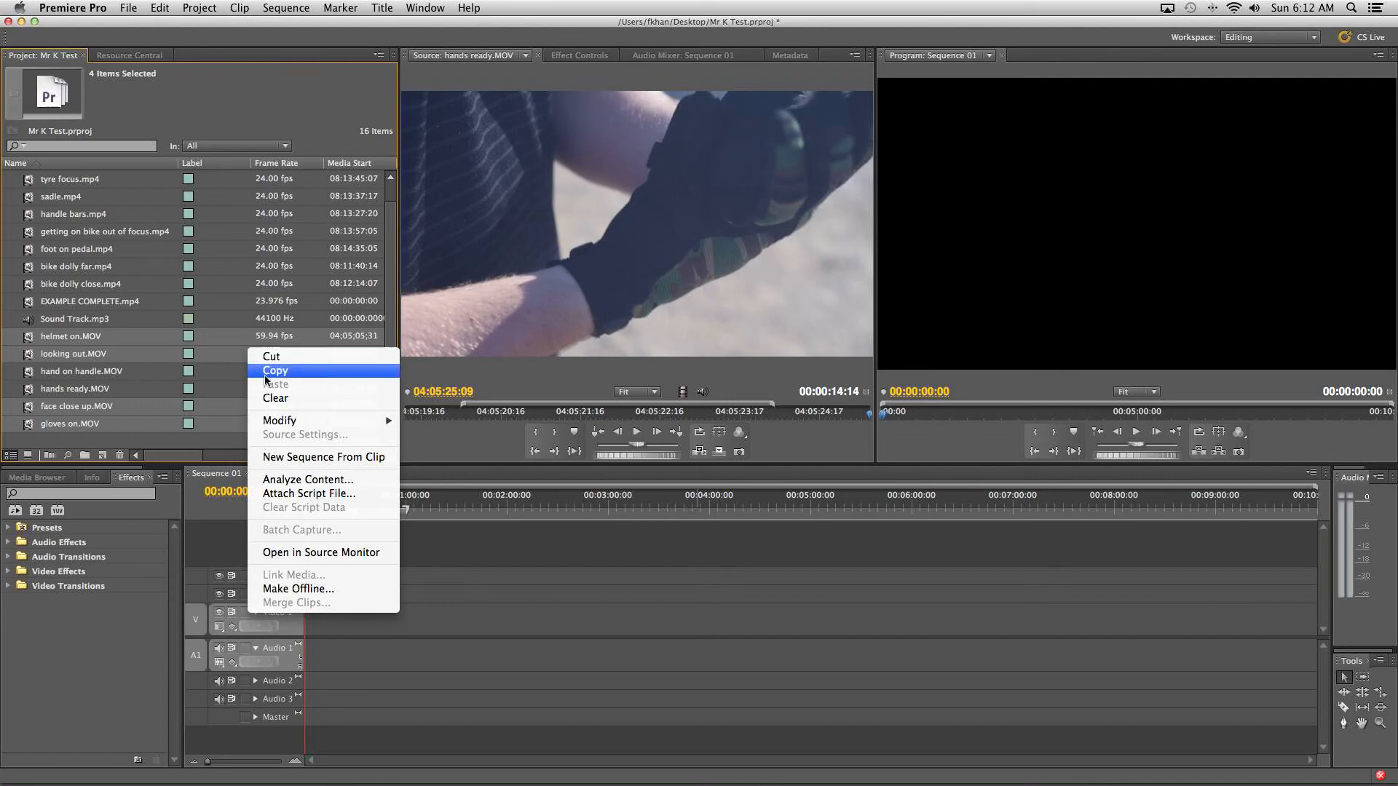
mouse_move(289, 423)
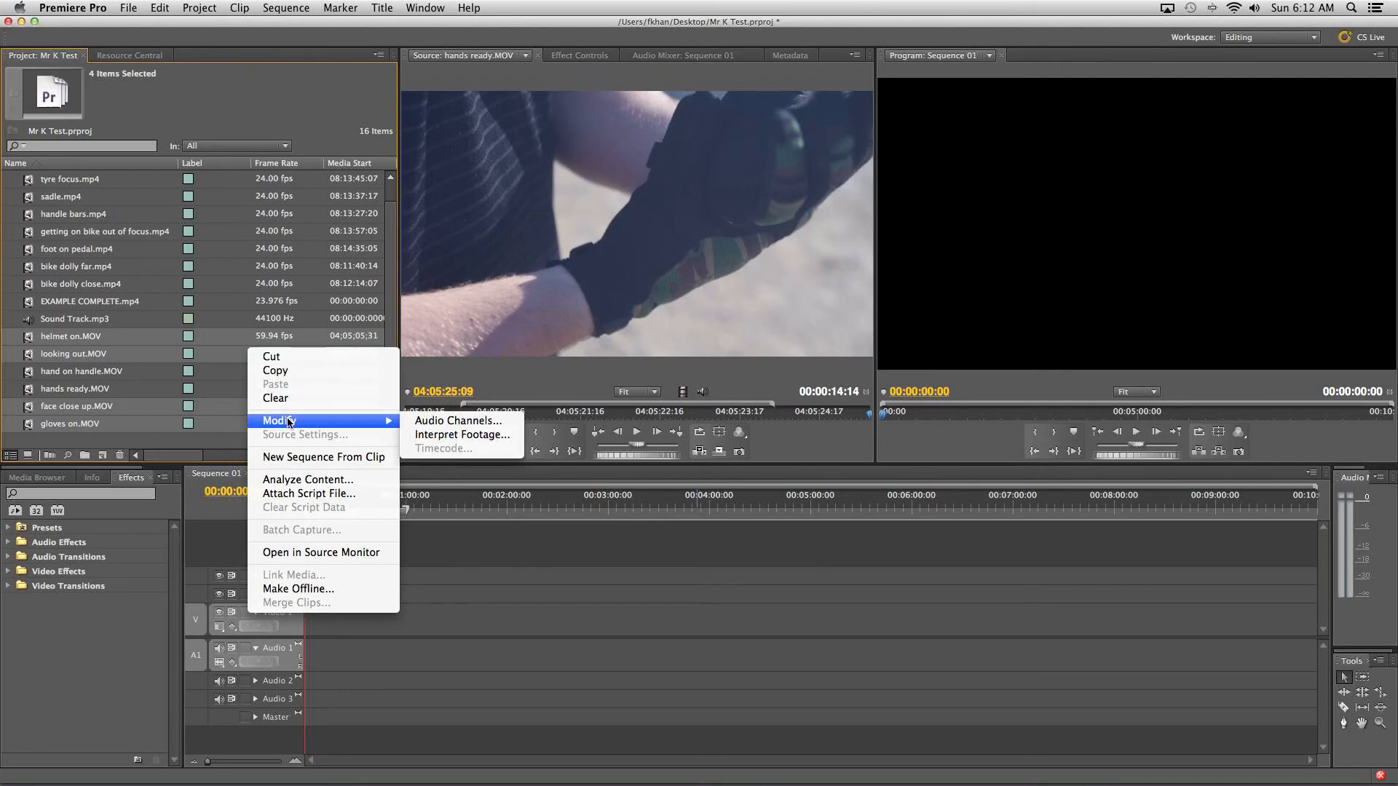
click(446, 435)
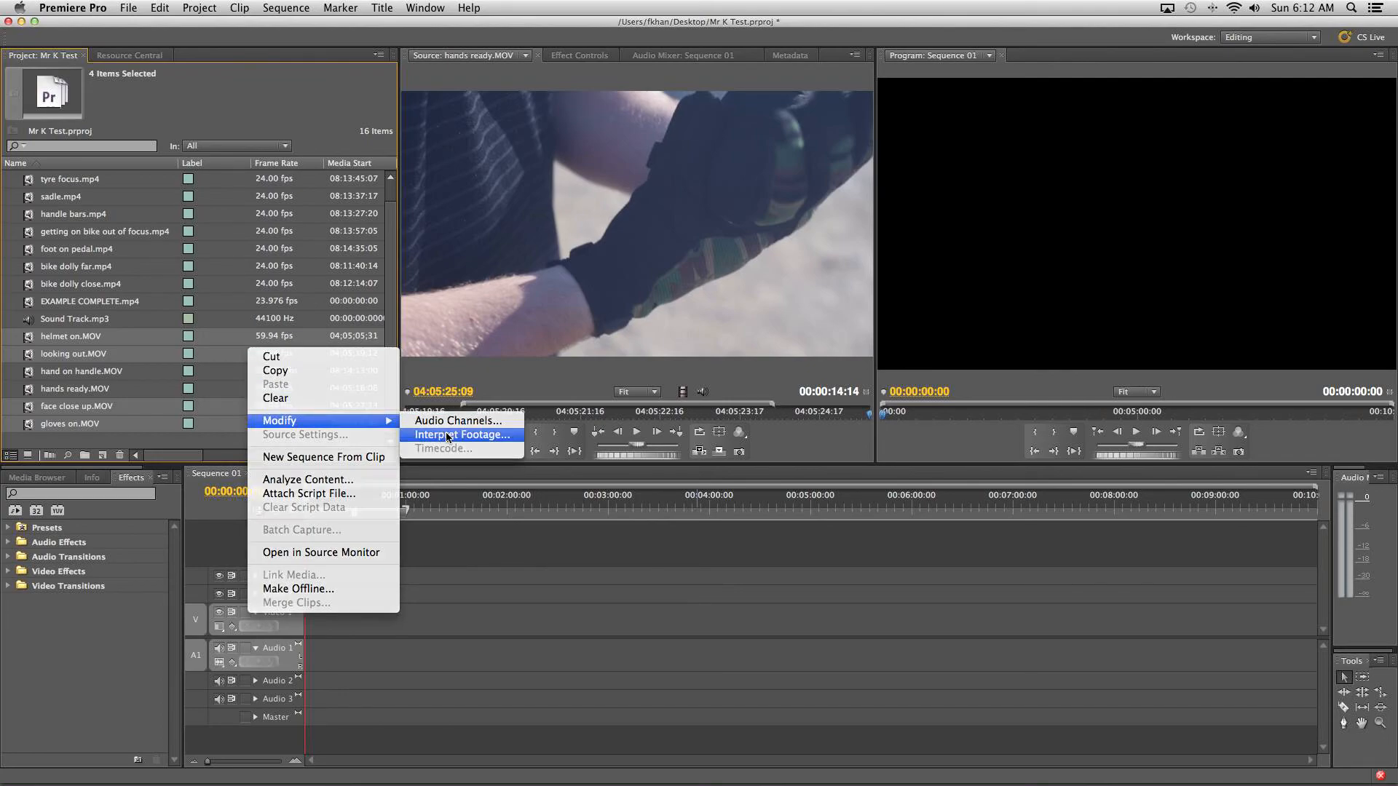
click(581, 283)
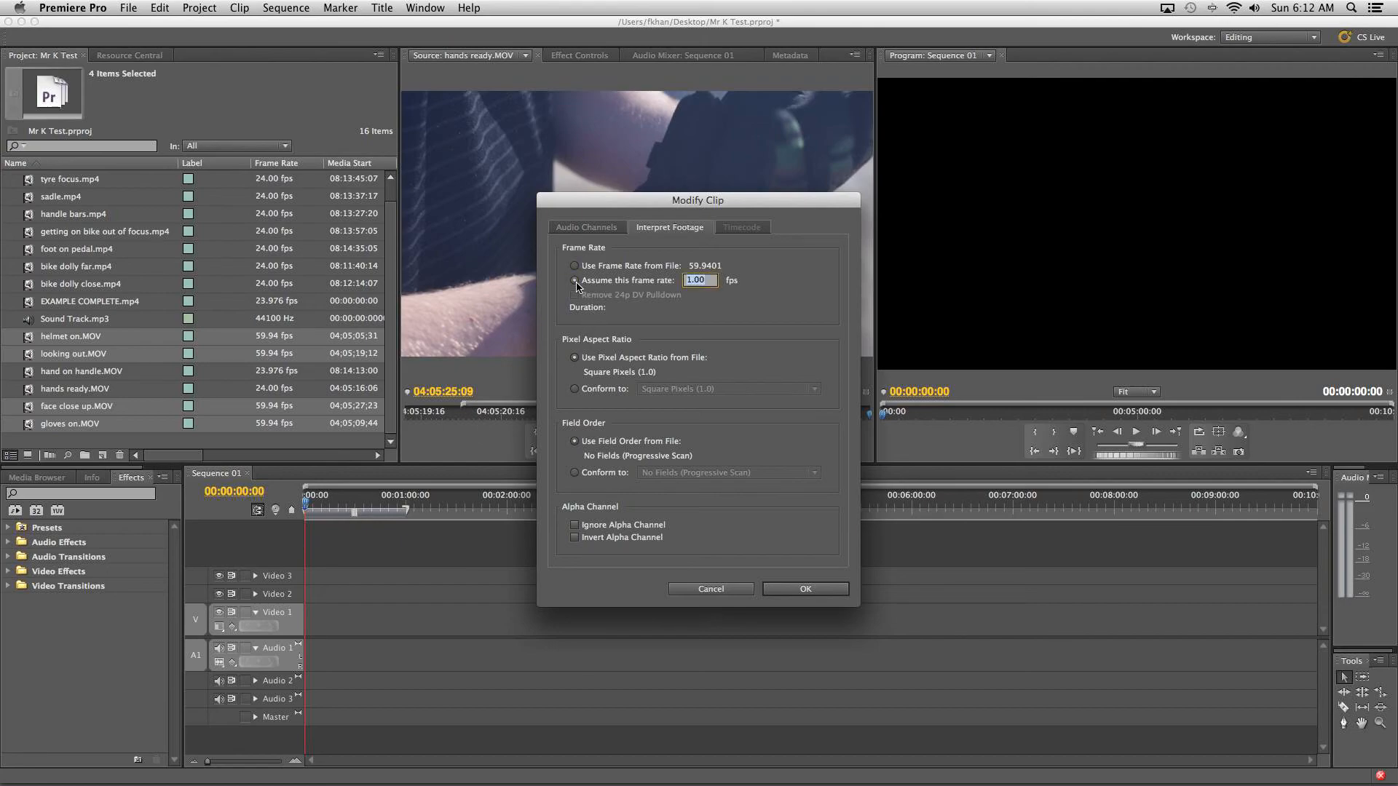
text(24)
click(805, 589)
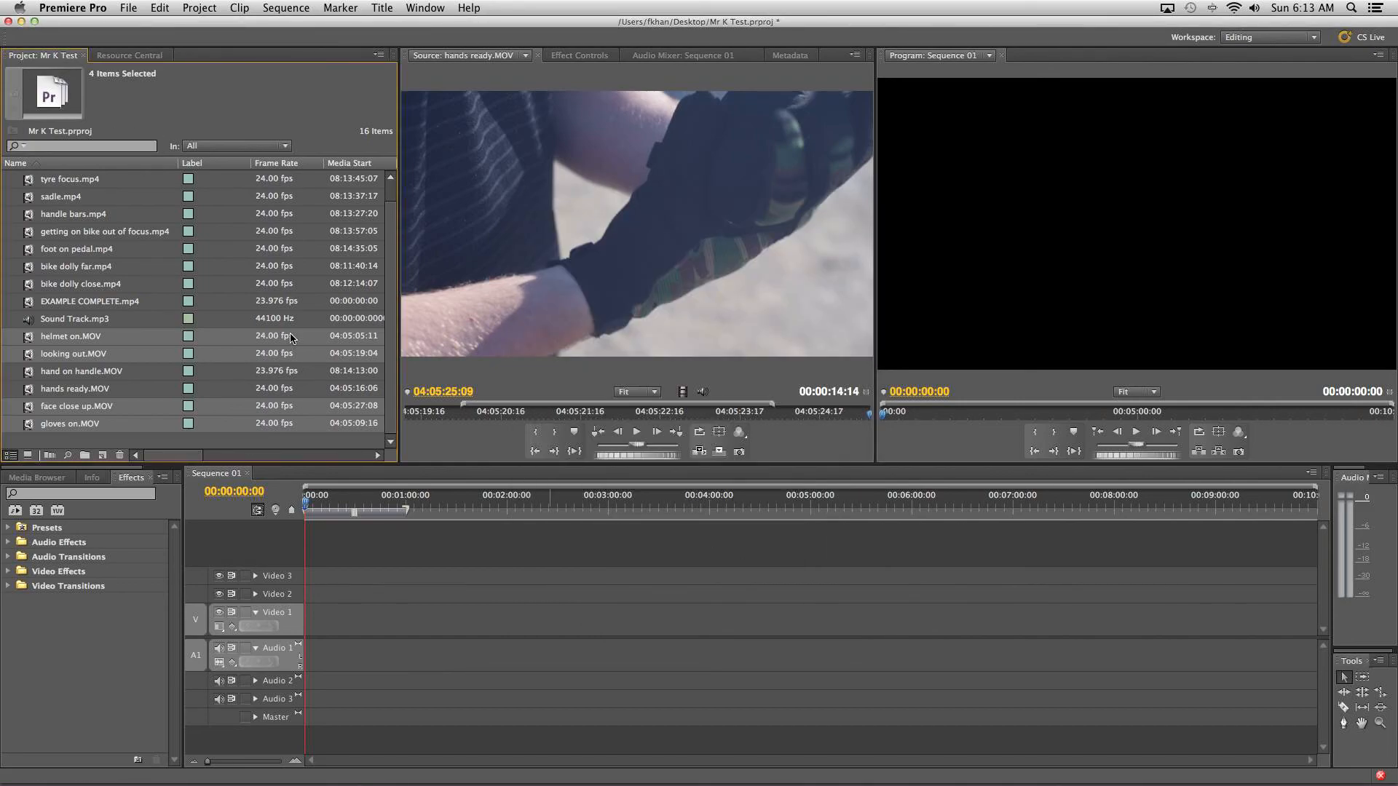
- Check the clip details of hand on handle.MOV and scrub hands ready.MOV back to 04:05:22:21 in the Source monitor
click(299, 373)
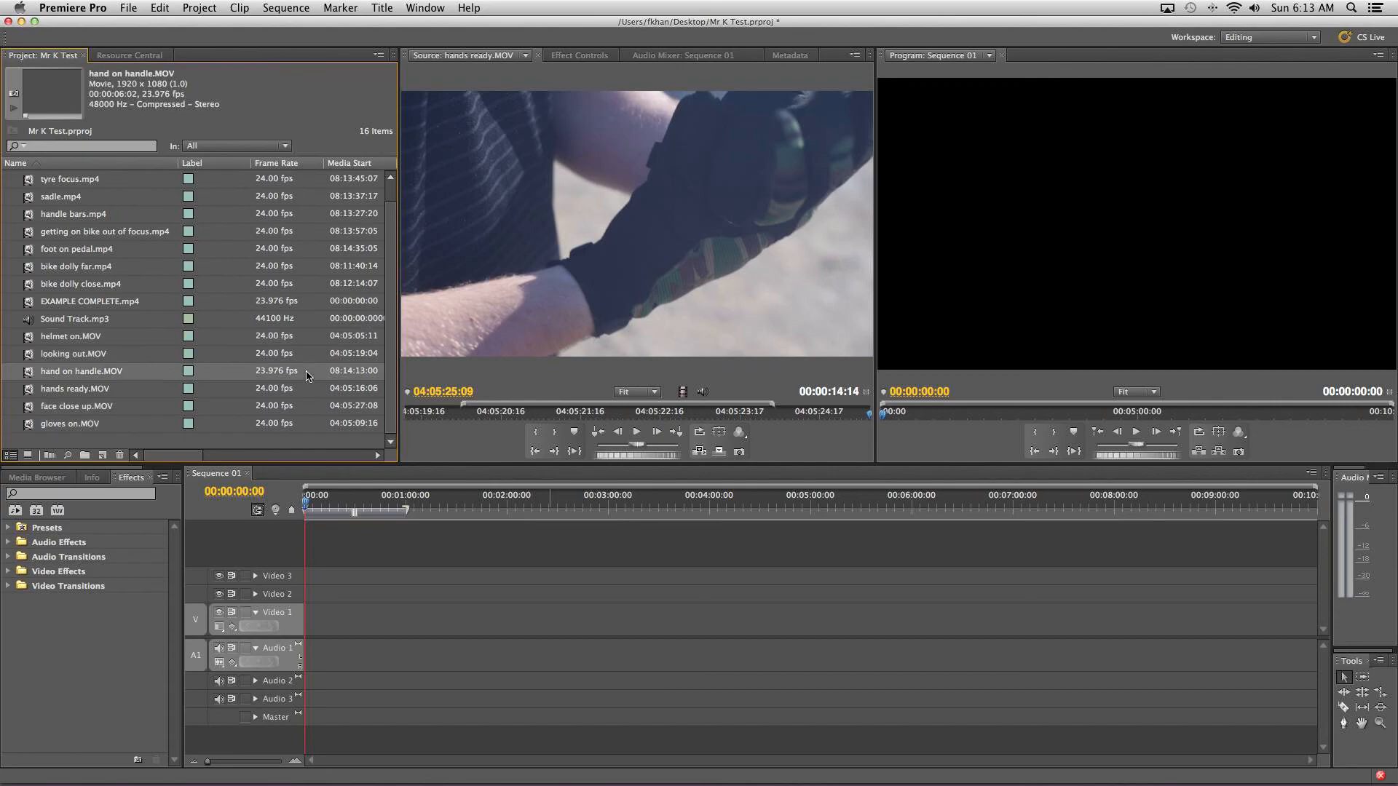
click(68, 375)
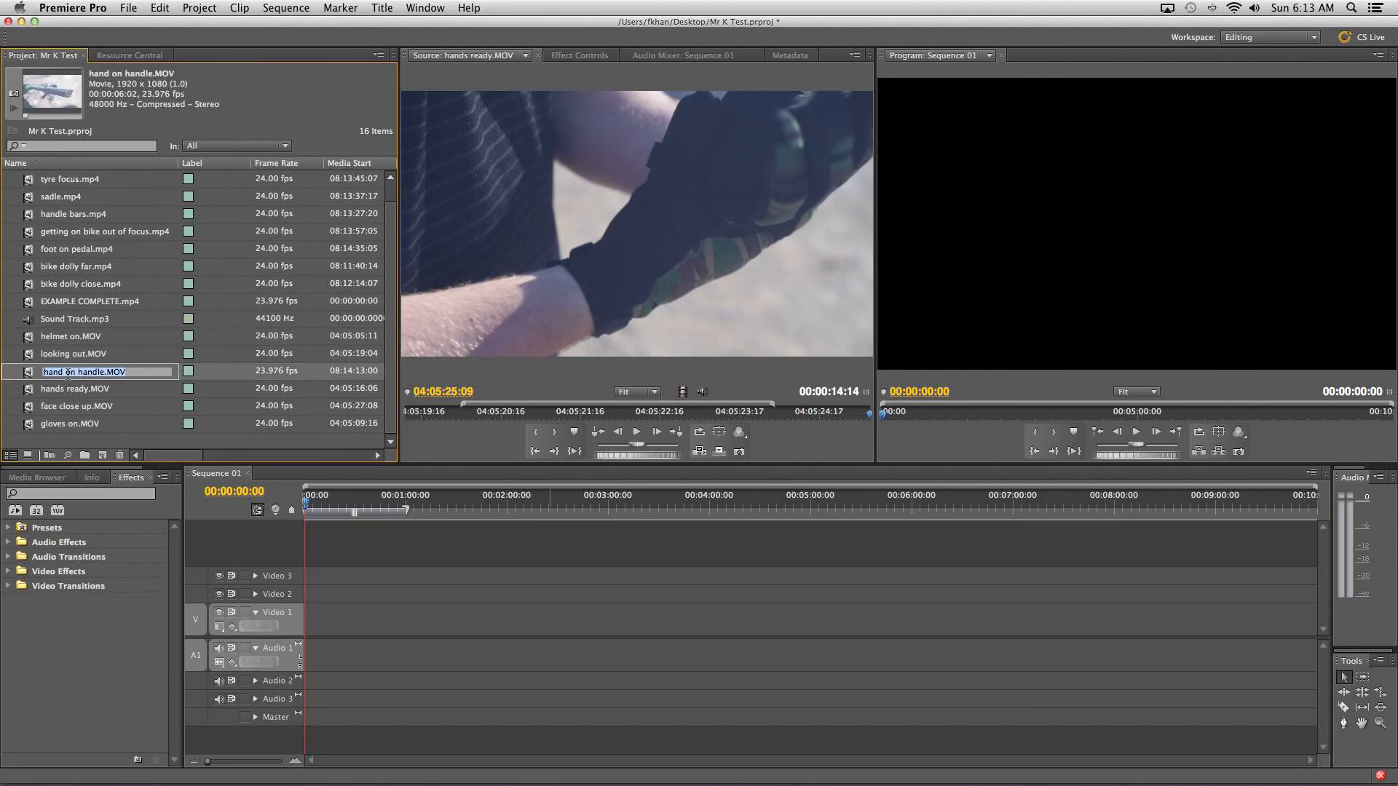
click(204, 374)
click(33, 380)
scroll(388, 293, up, 1)
scroll(388, 294, down, 1)
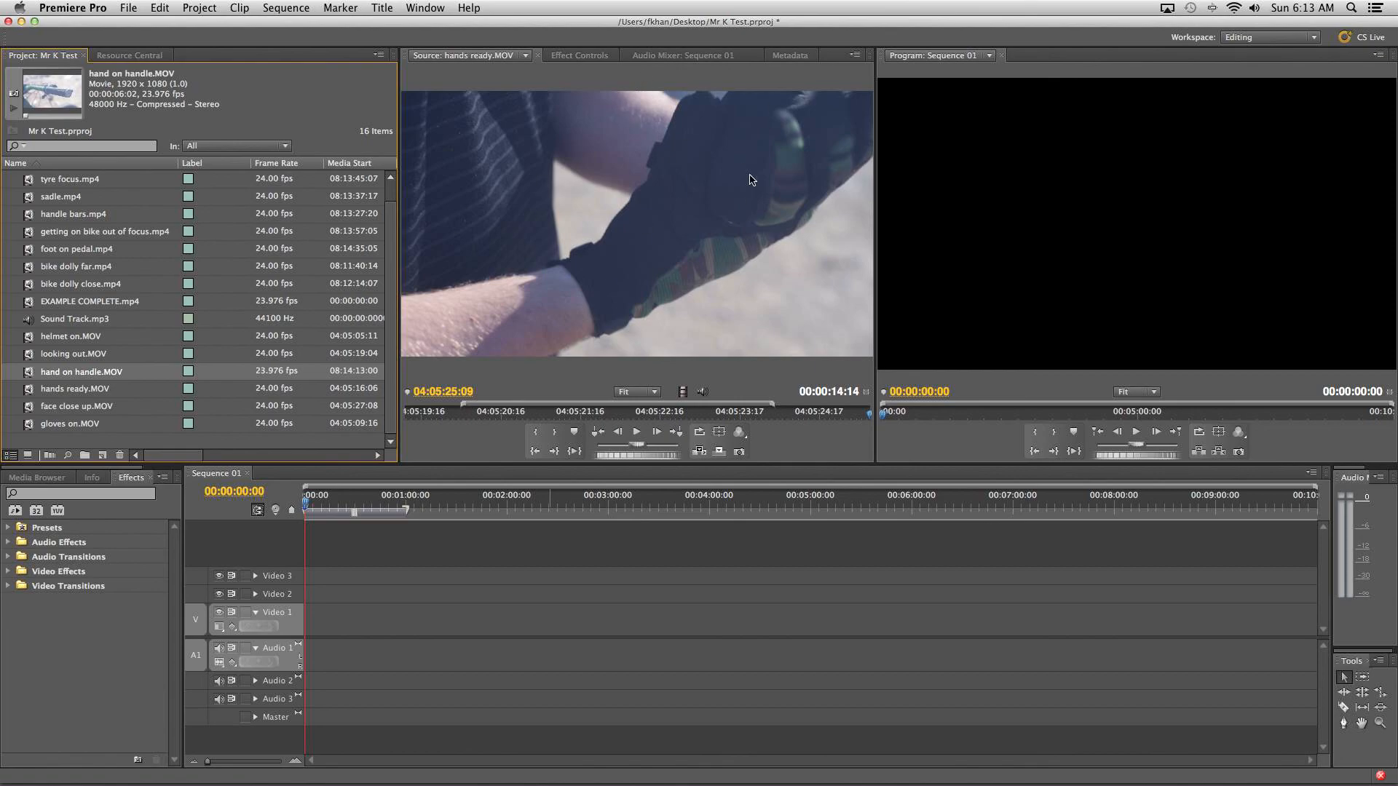
mouse_move(512, 414)
mouse_down()
mouse_move(410, 417)
mouse_move(929, 421)
mouse_move(499, 419)
mouse_up()
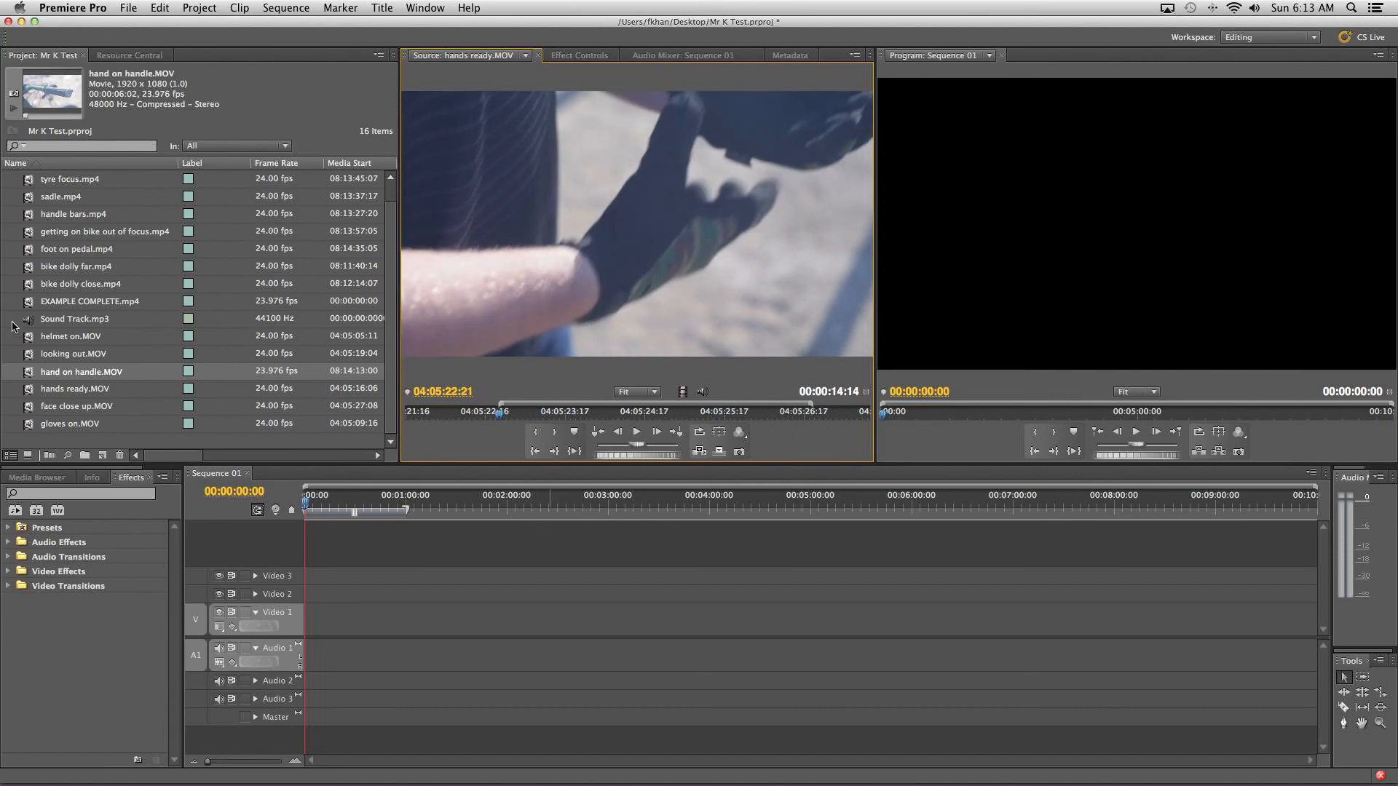